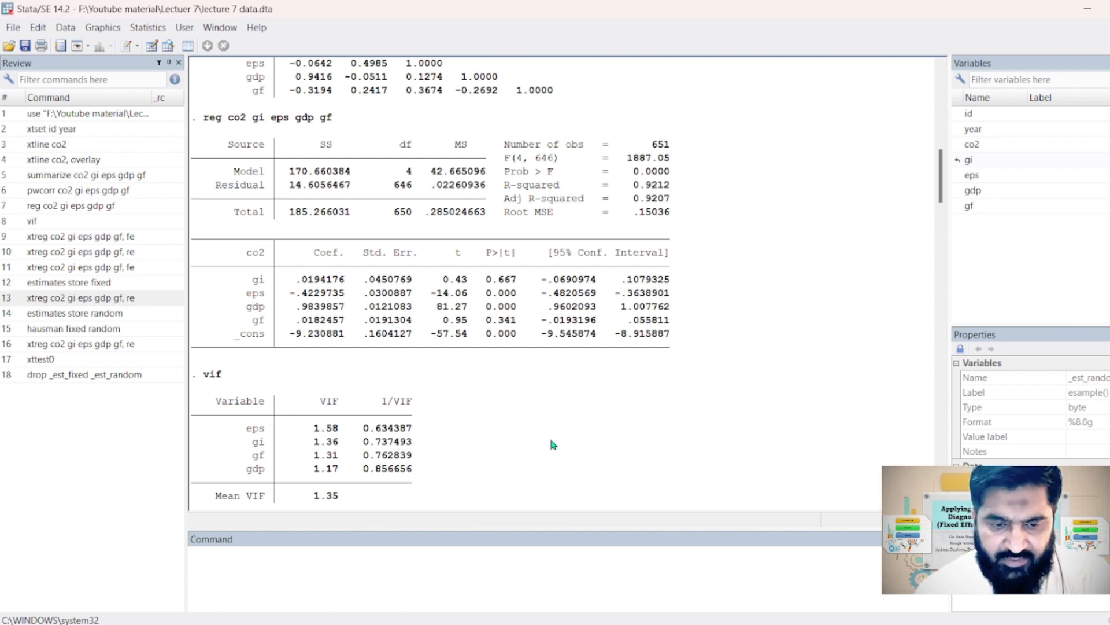
# Run a fixed-effects panel regression of co2 on gi, eps, gdp and gf with xtreg and the fe option
pyautogui.click(320, 571)
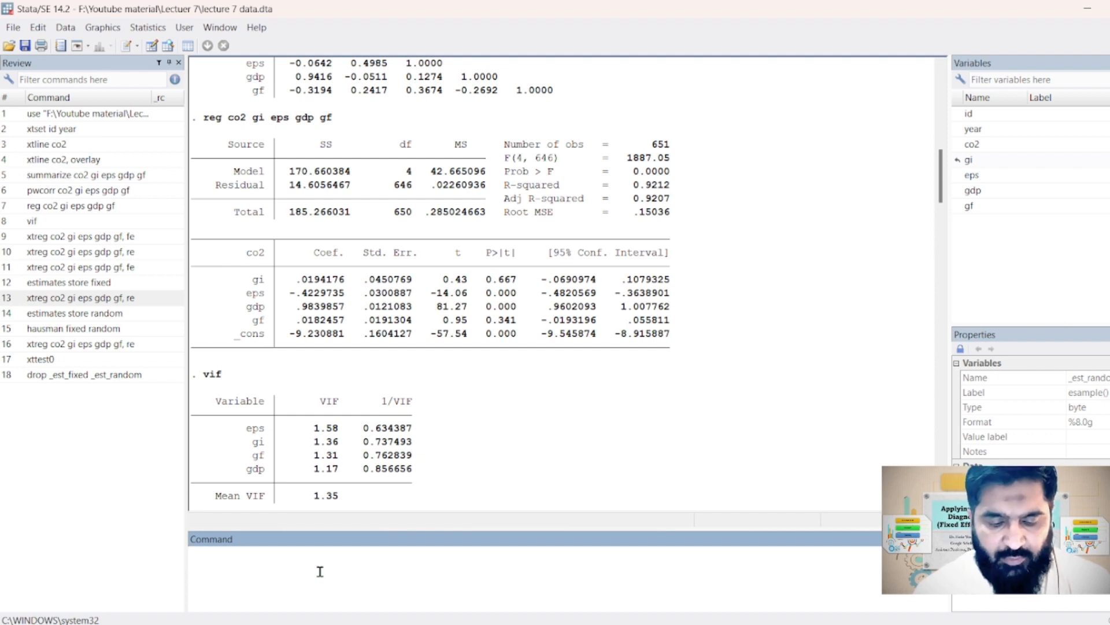
pyautogui.write('xt')
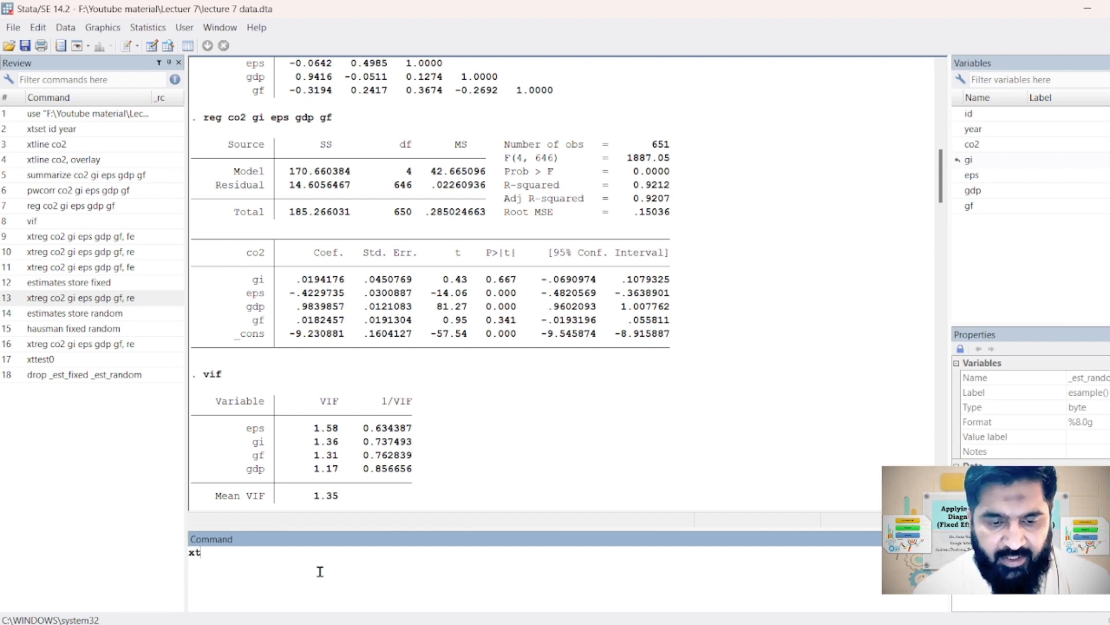
pyautogui.write('reg xo')
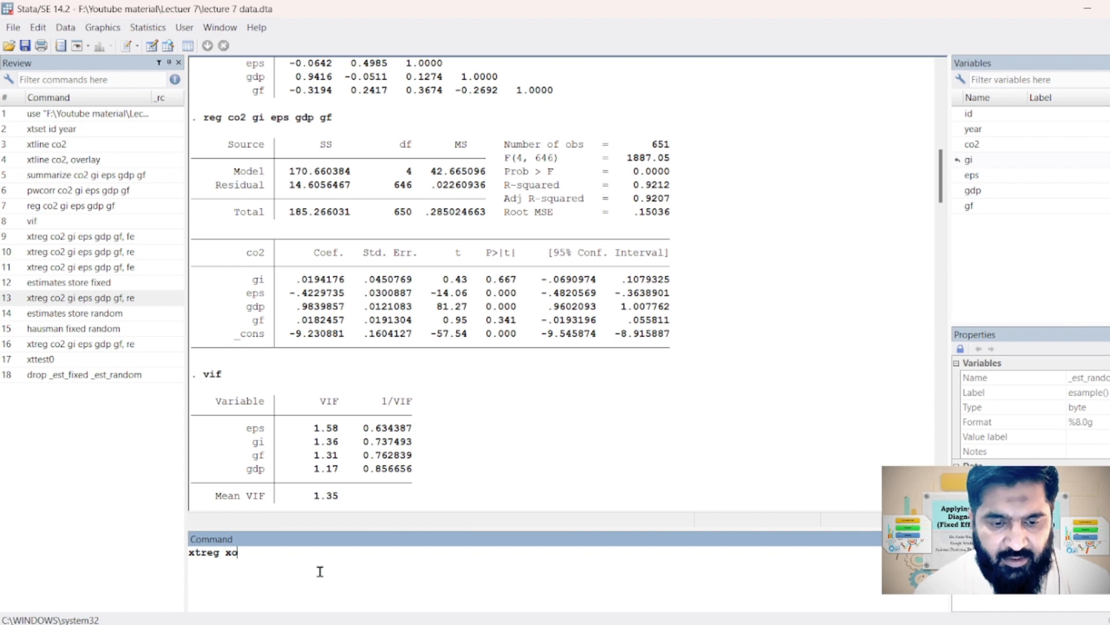
pyautogui.press('BackSpace')
pyautogui.press('BackSpace')
pyautogui.write('co')
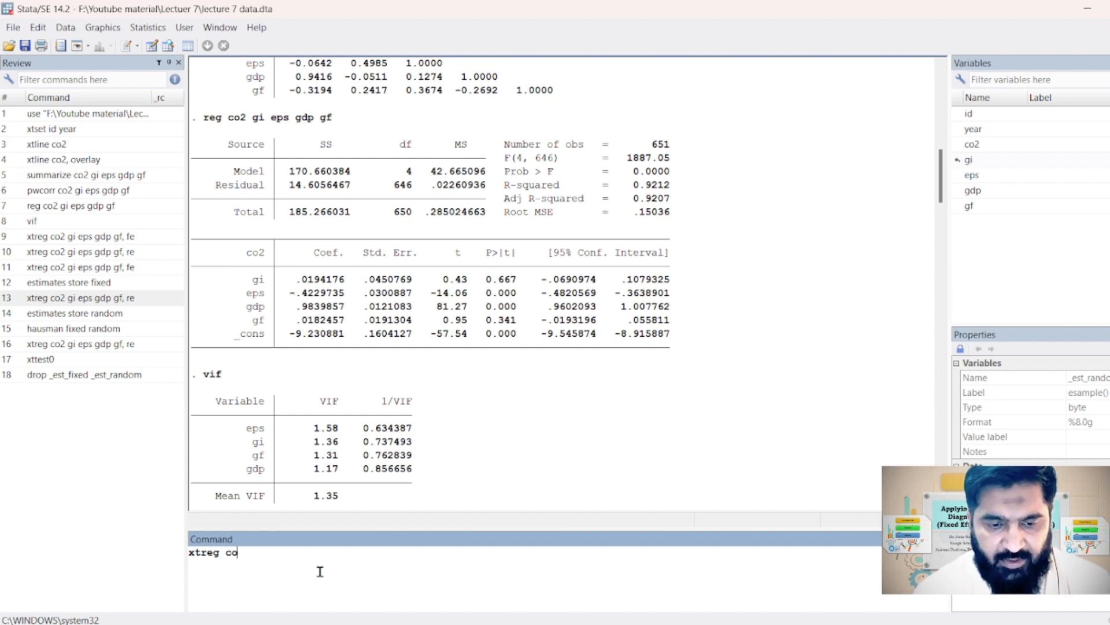
pyautogui.write('2')
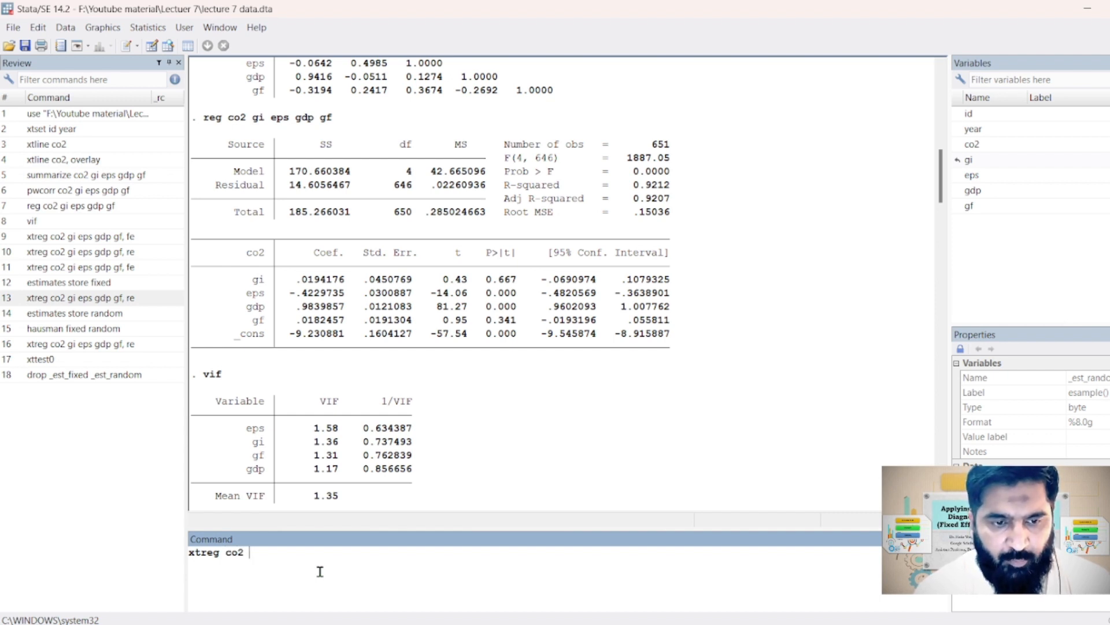
pyautogui.write(' gi eps ')
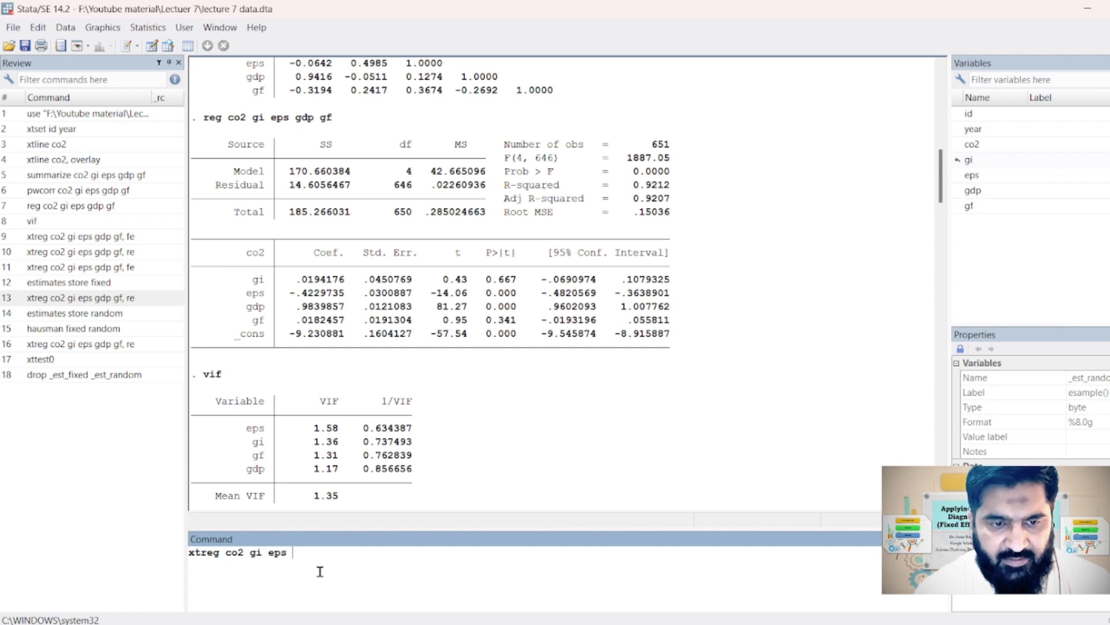
pyautogui.write('gdp')
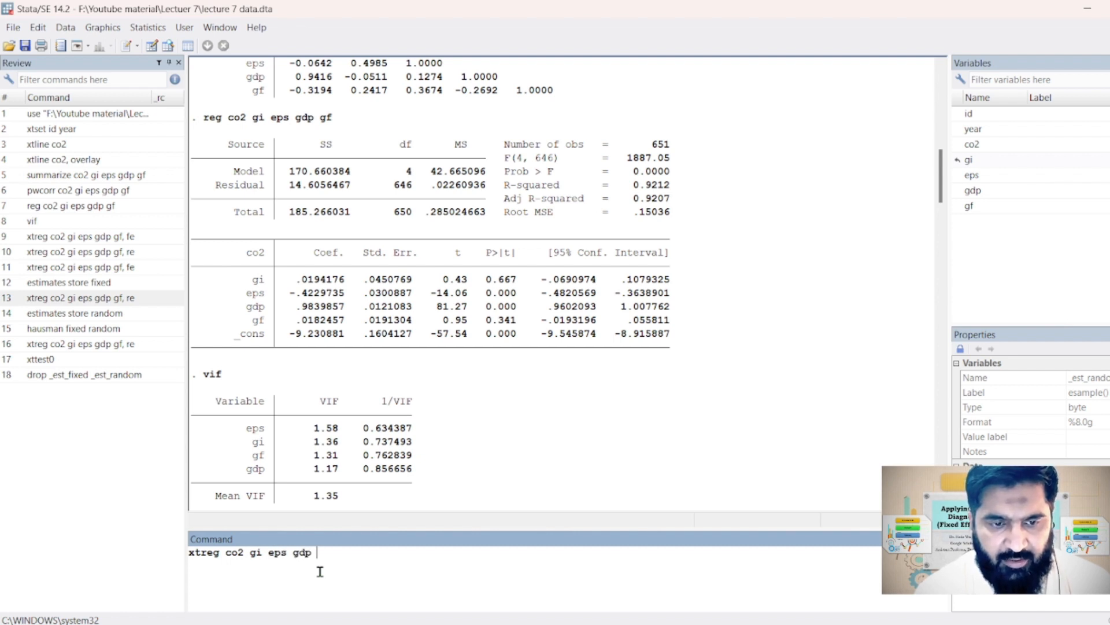
pyautogui.write(' gf,')
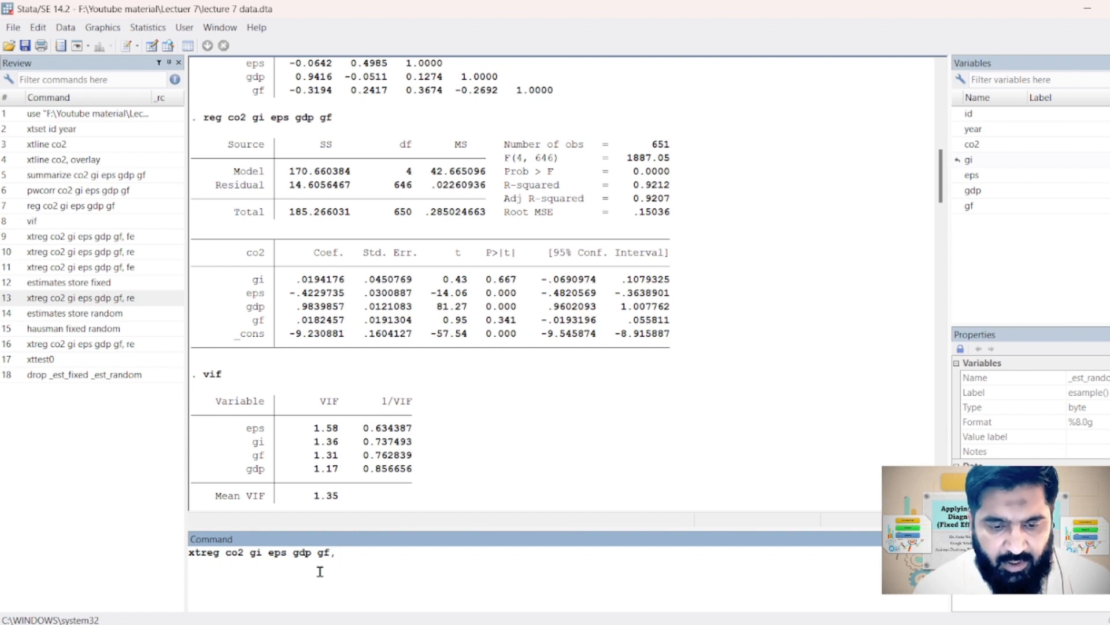
pyautogui.write(' fe')
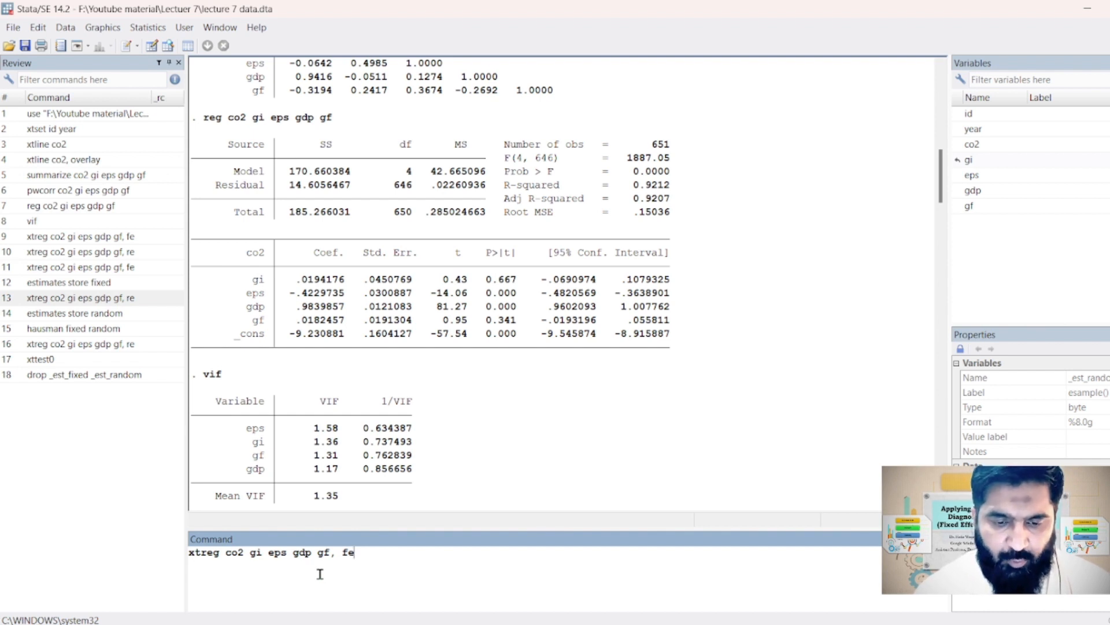
pyautogui.press('Return')
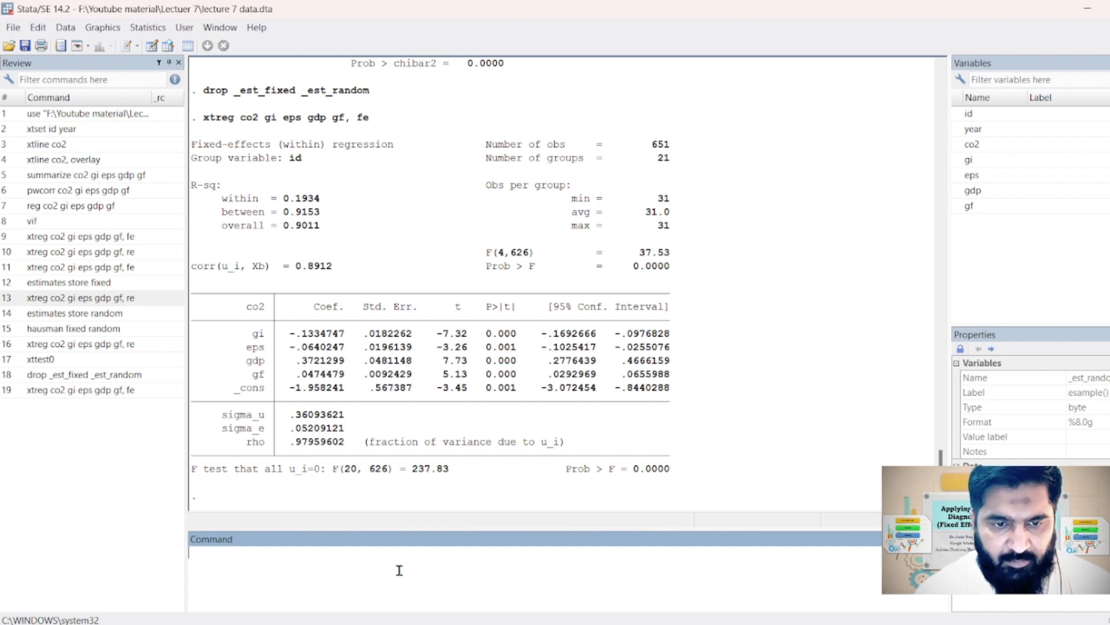
# Run a random-effects panel regression of co2 on gi, eps, gdp and gf with xtreg and the re option
pyautogui.write('xtreg')
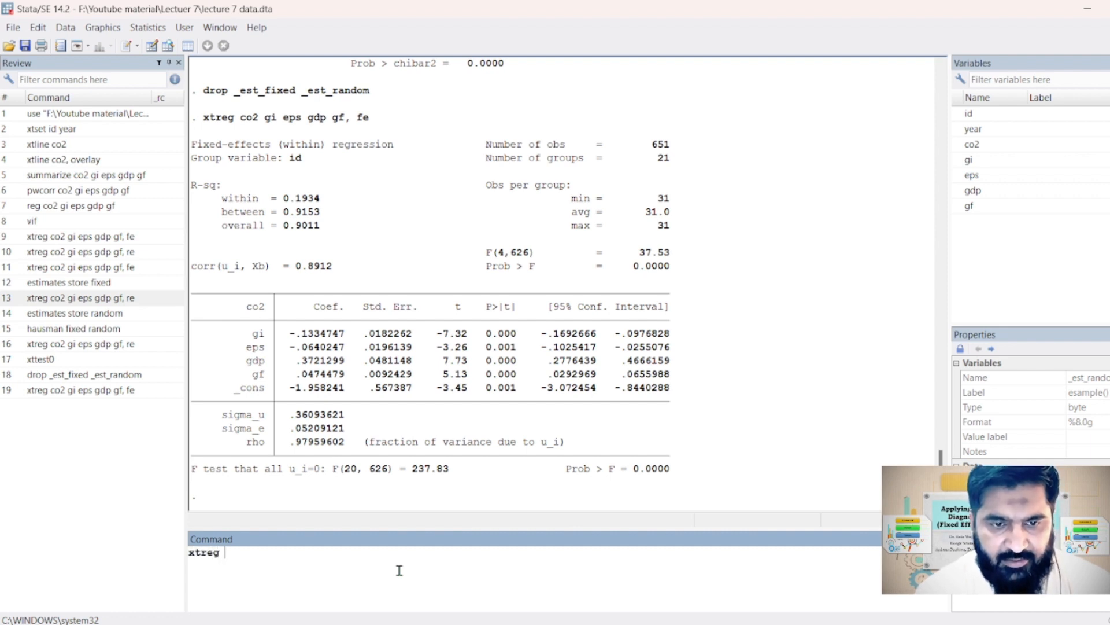
pyautogui.write(' co2 gi ')
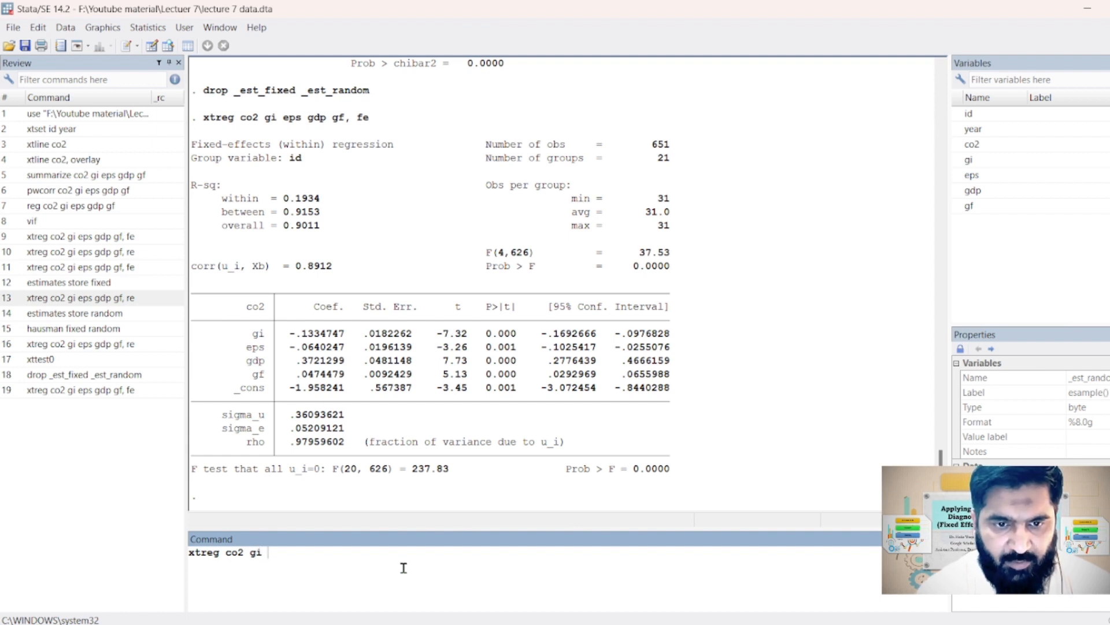
pyautogui.write('eps ')
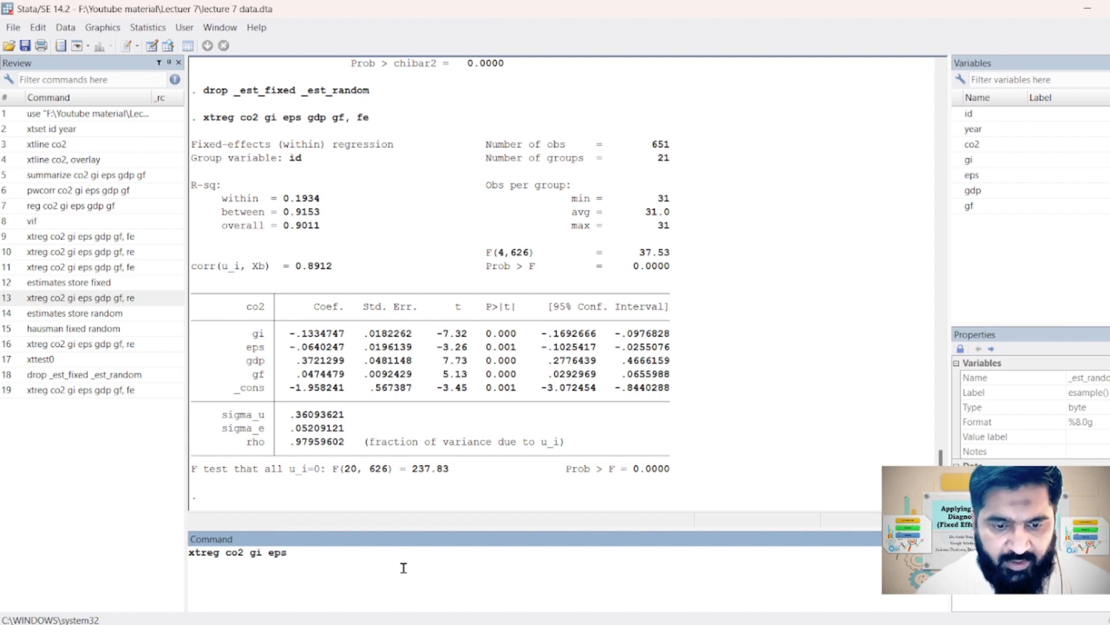
pyautogui.write('gdp gf')
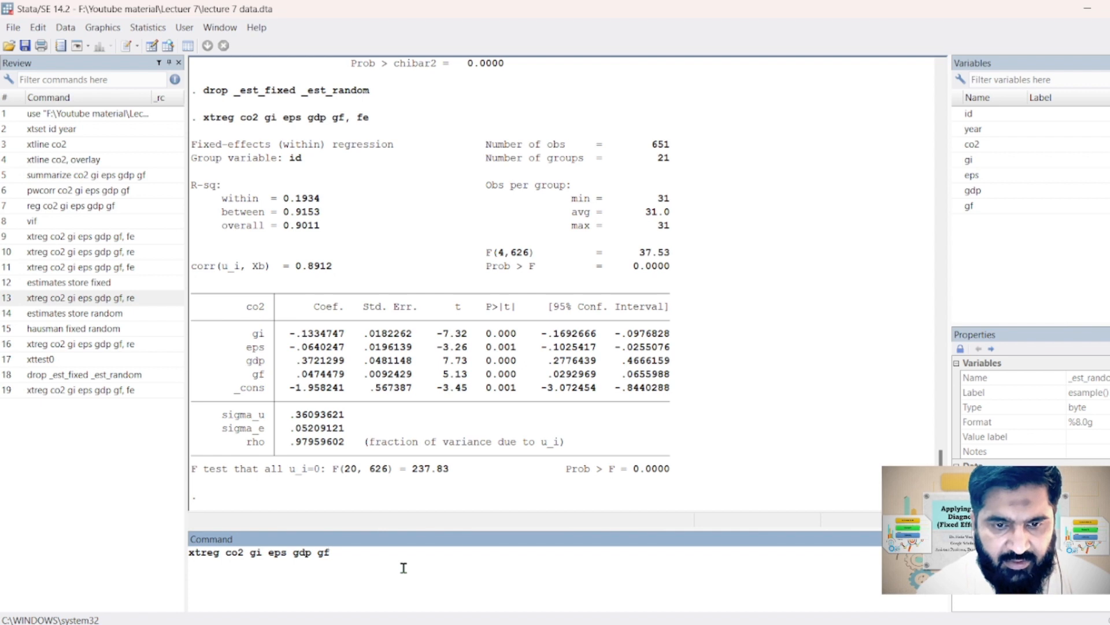
pyautogui.write(', ')
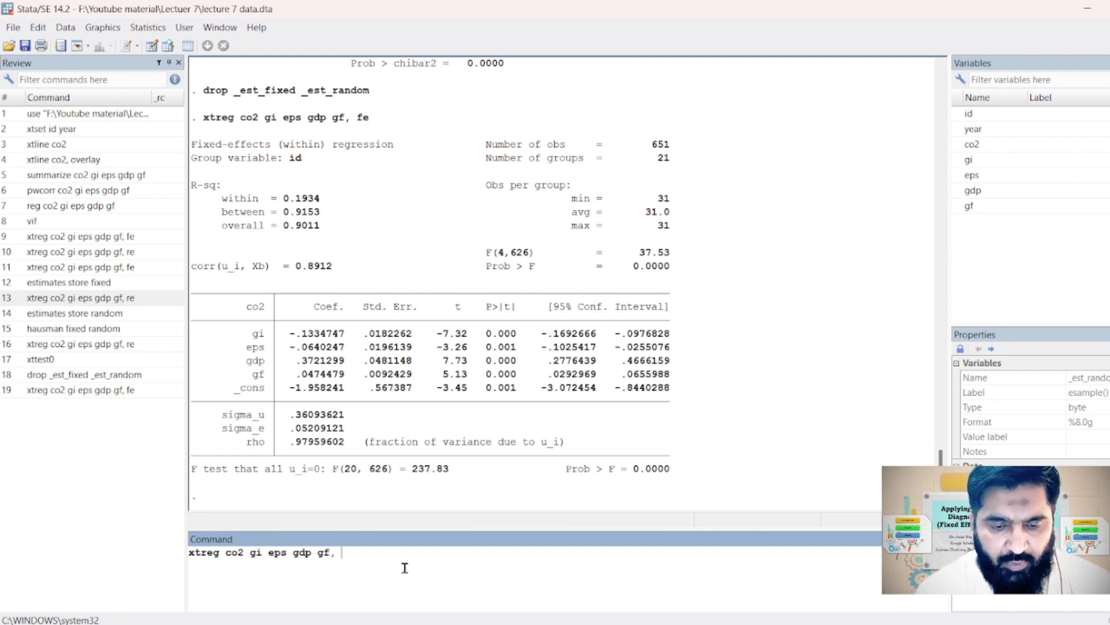
pyautogui.write('re')
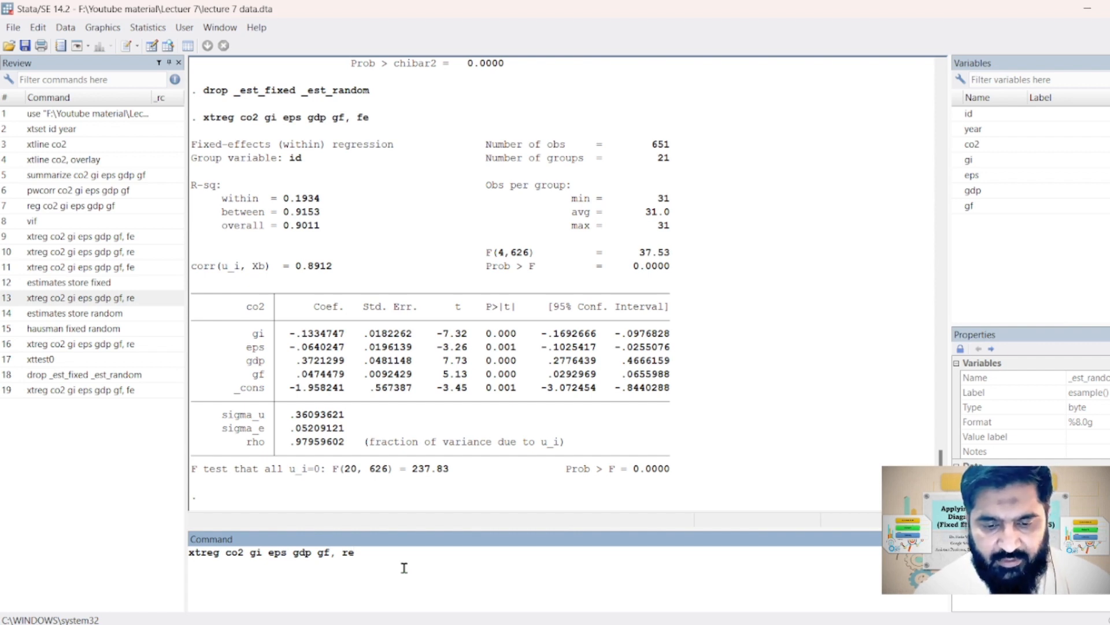
pyautogui.press('Return')
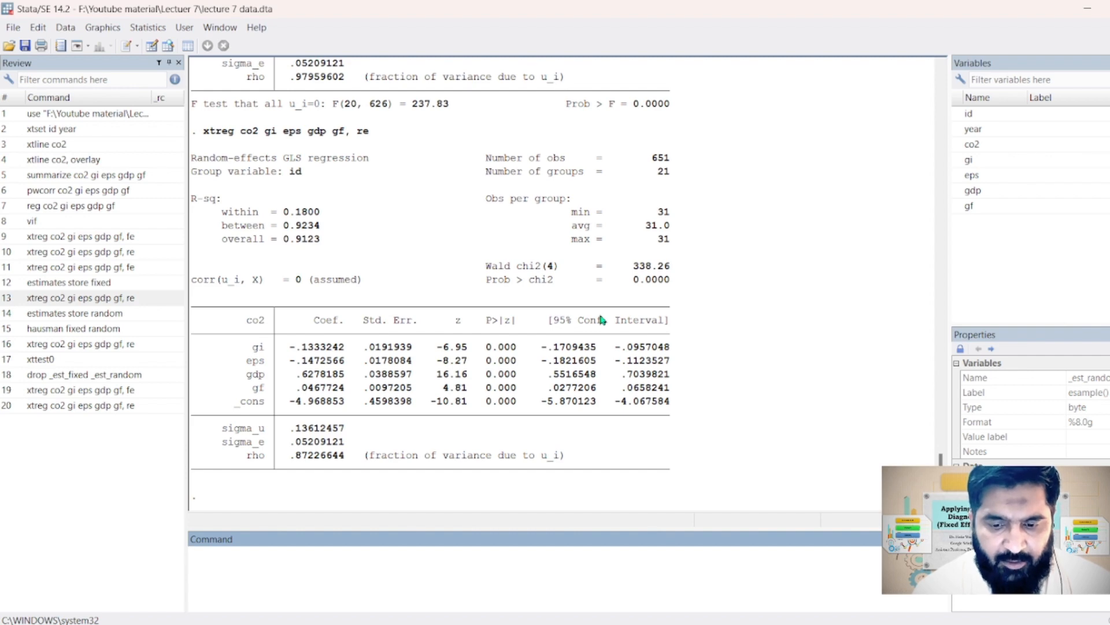
# Switch to the Lecture 7 presentation in PowerPoint, highlight "Comparing Fixed and Random Effect" in yellow on slide 3, and return to Stata
pyautogui.click(613, 623)
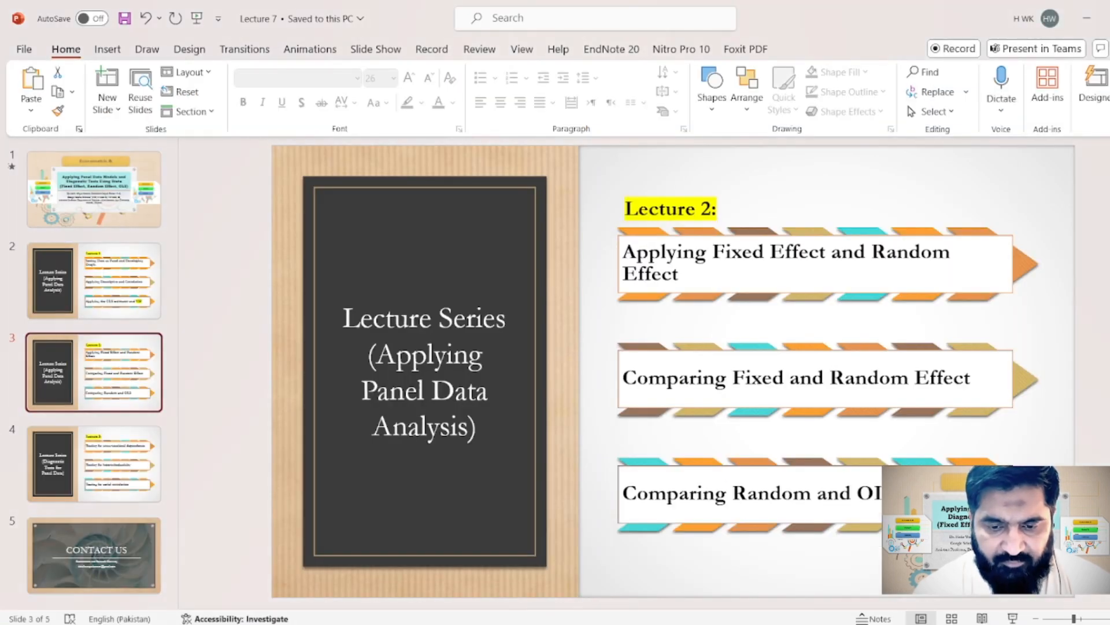
pyautogui.moveTo(627, 379); pyautogui.dragTo(987, 363)
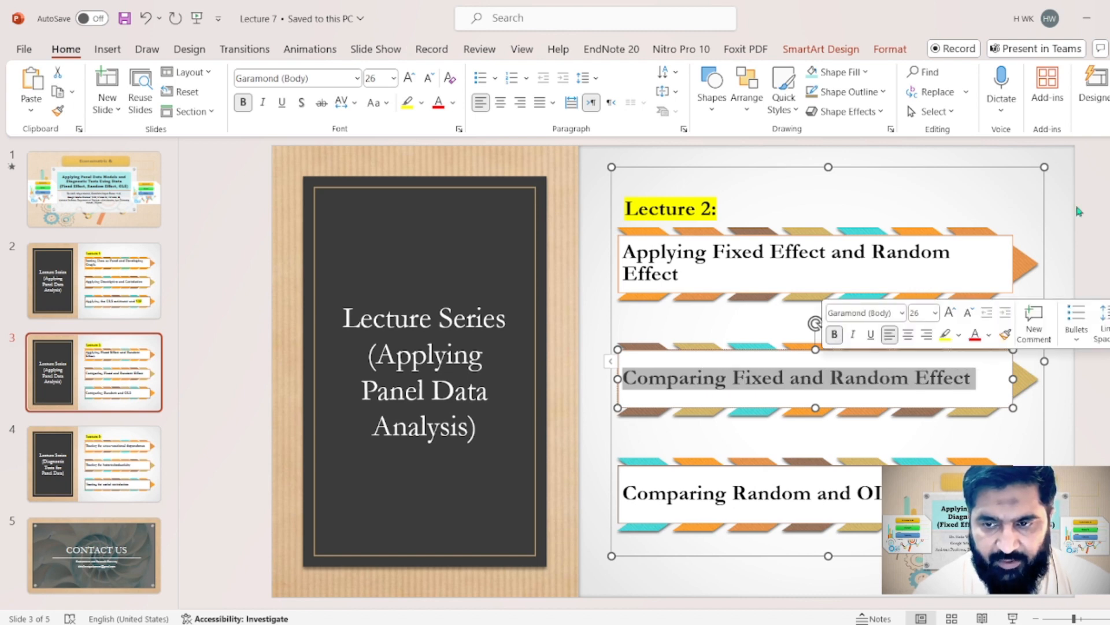
pyautogui.click(407, 102)
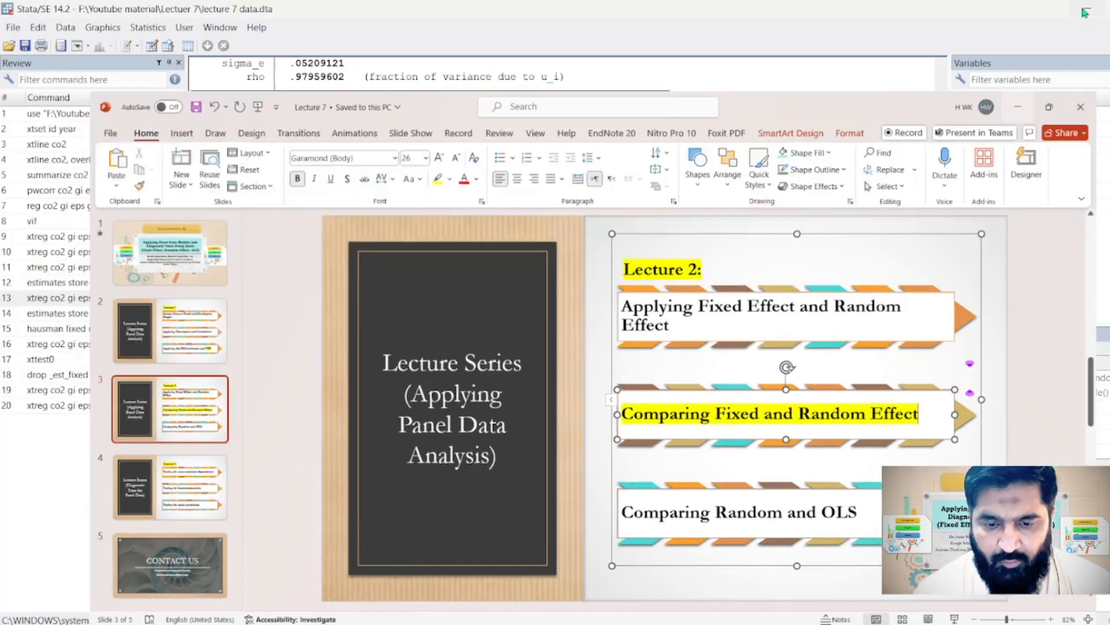
pyautogui.click(1087, 18)
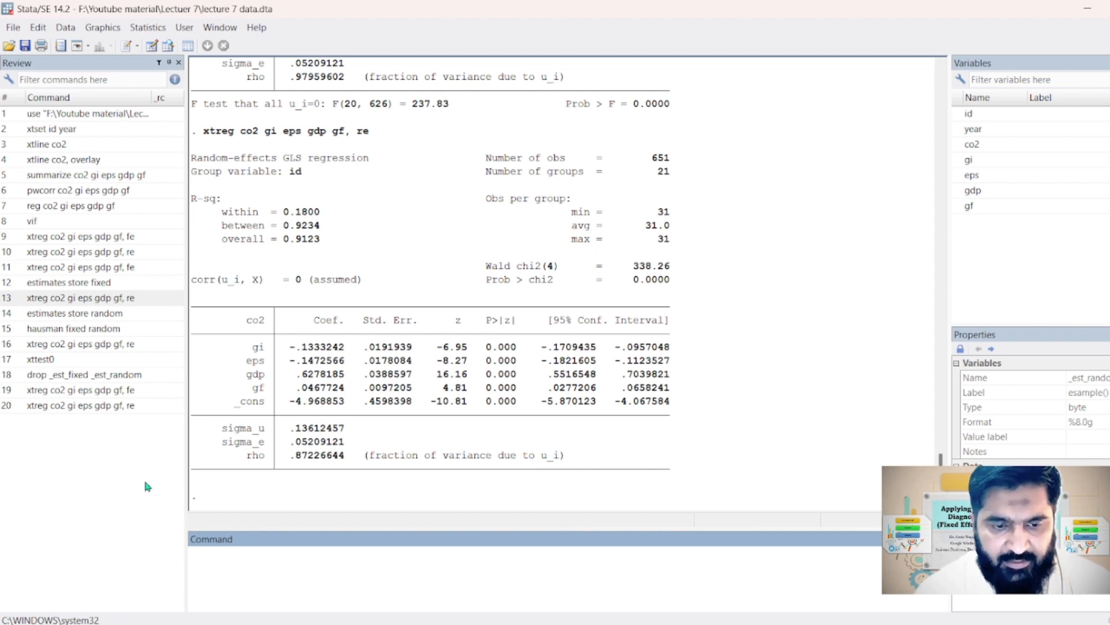
# Rerun the fixed-effects regression of co2 on gi, eps, gdp and gf and store its estimates as fixed
pyautogui.click(99, 391)
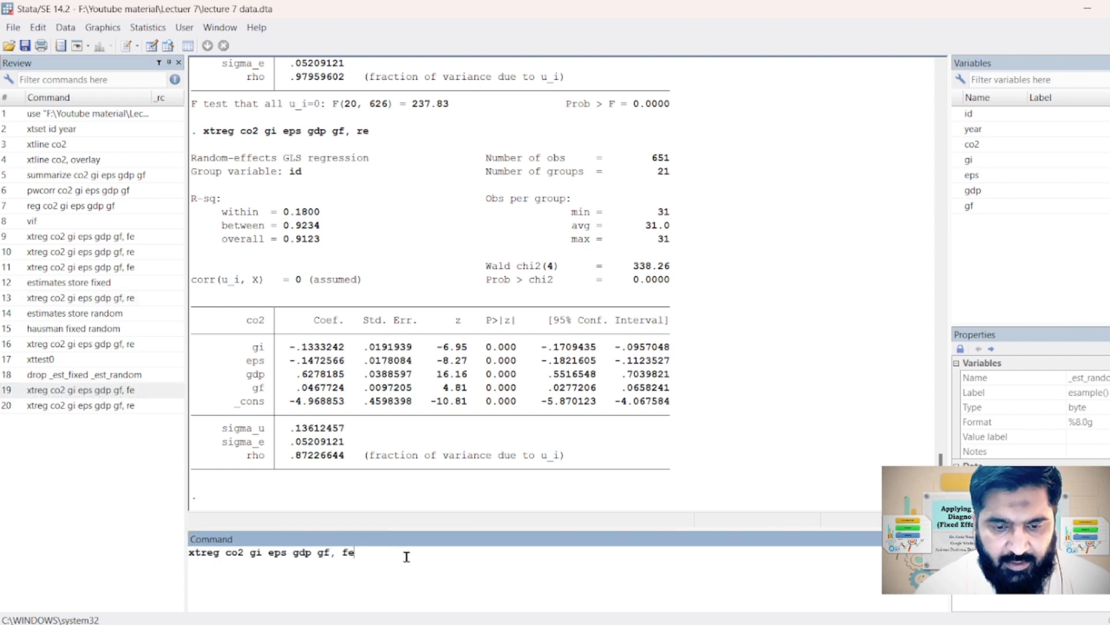
pyautogui.press('Return')
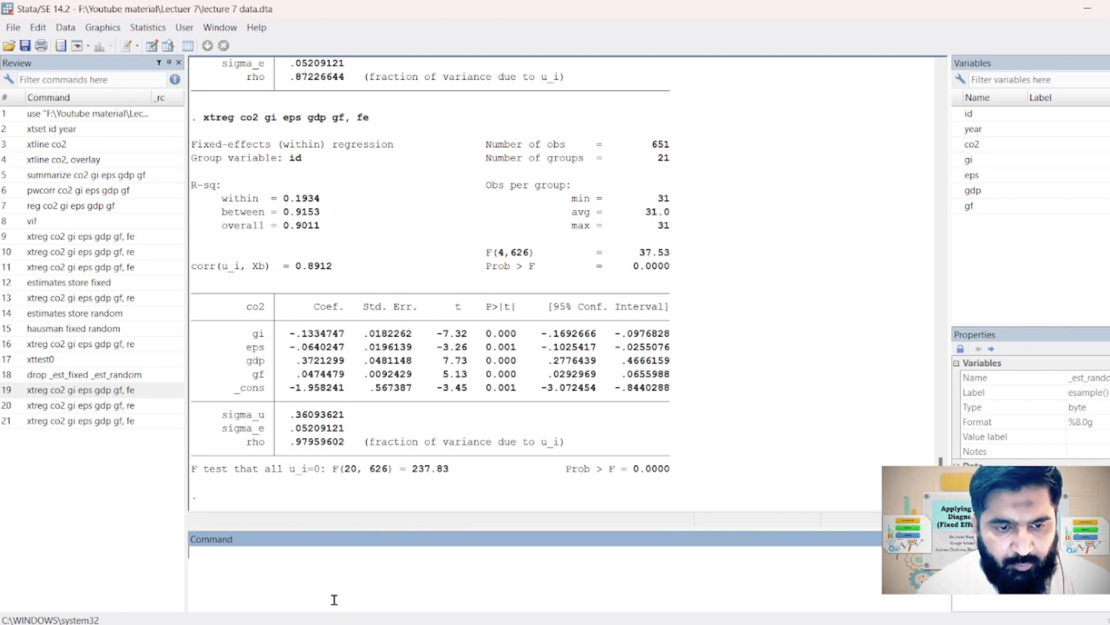
pyautogui.write('estimate')
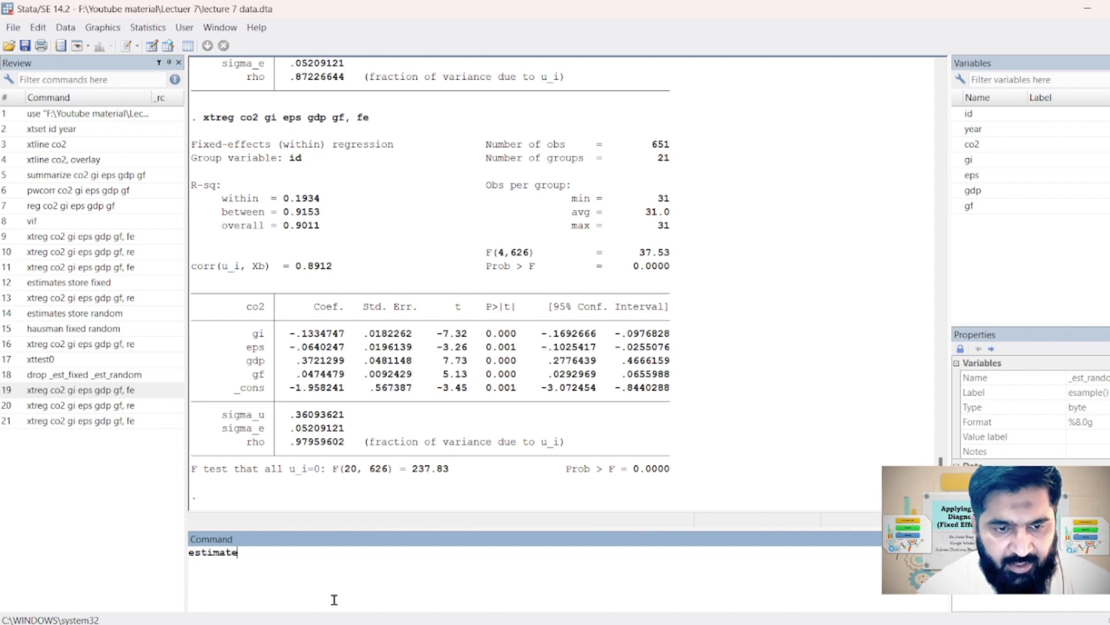
pyautogui.write('s store f')
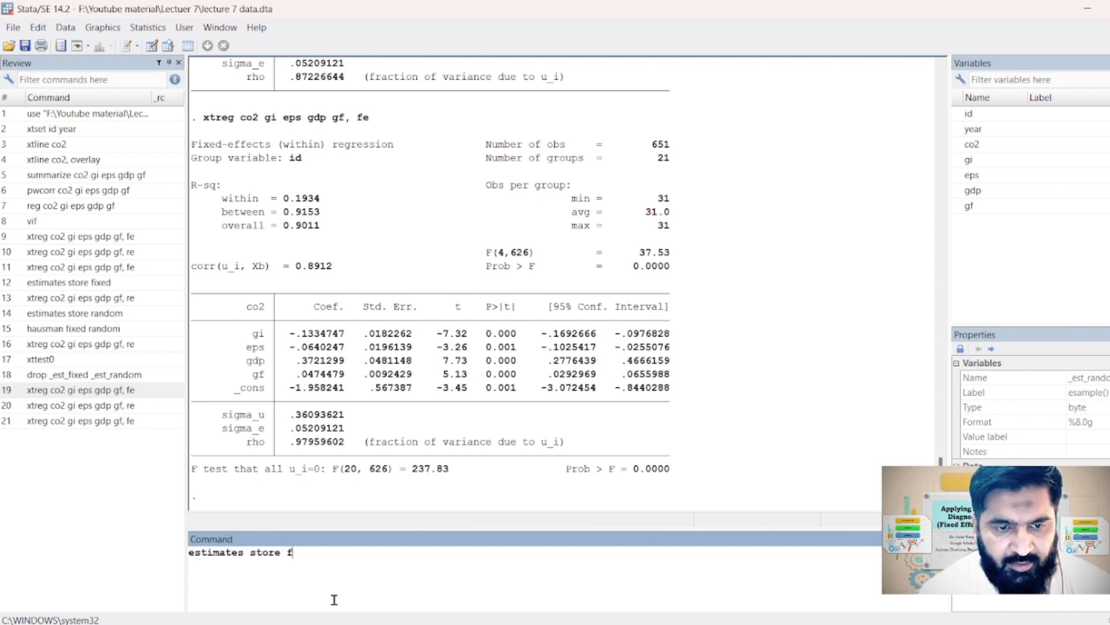
pyautogui.write('ixed')
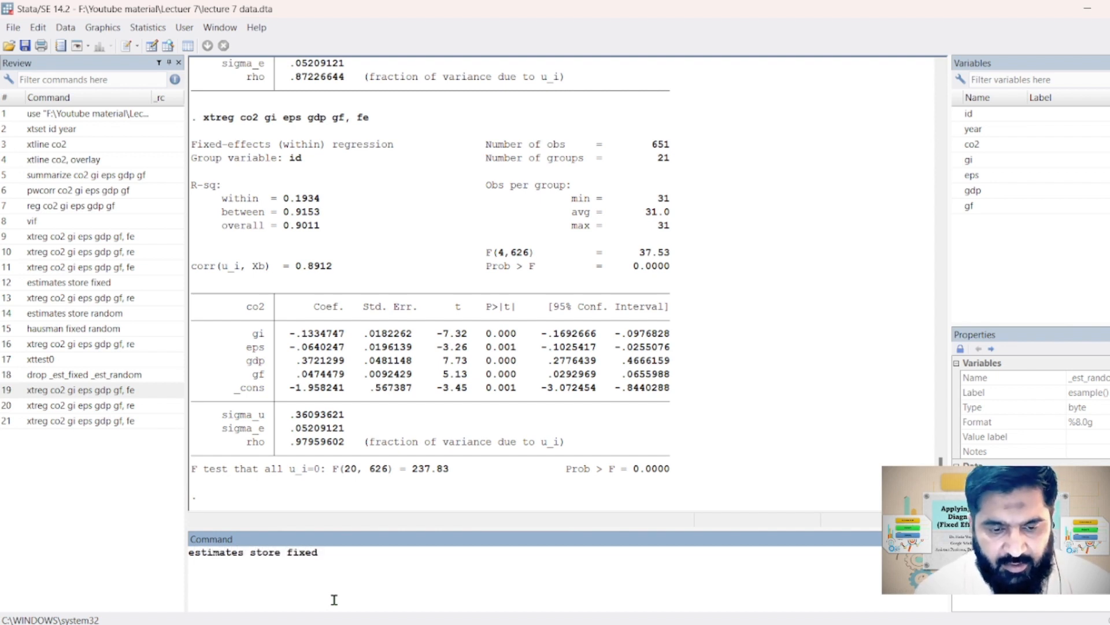
pyautogui.press('Return')
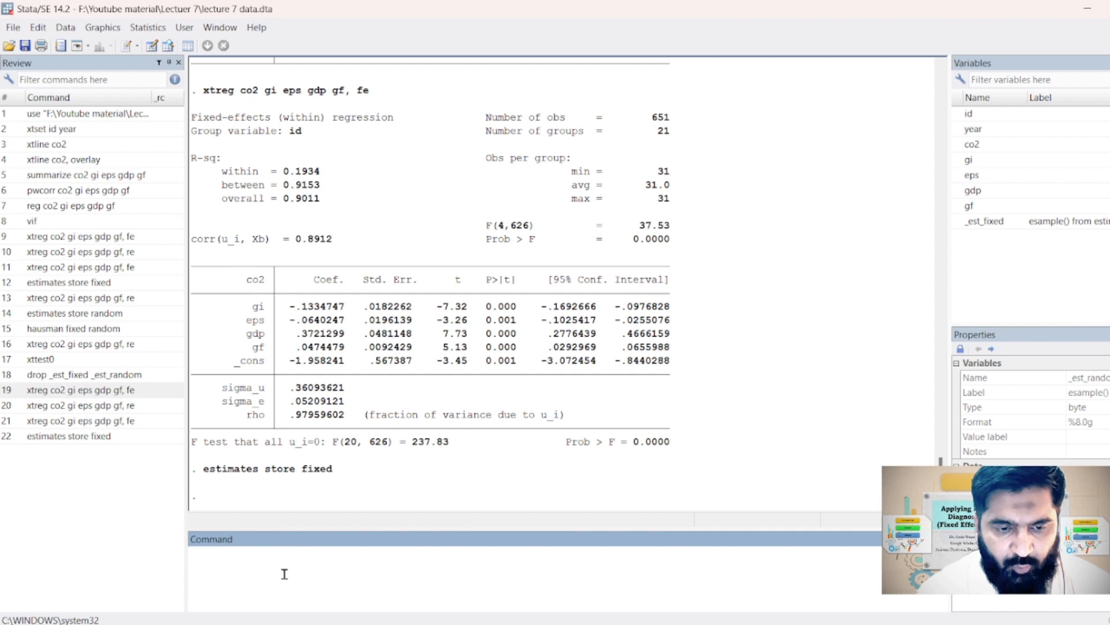
# Rerun the earlier random-effects regression of co2 on gi, eps, gdp and gf
pyautogui.click(130, 408)
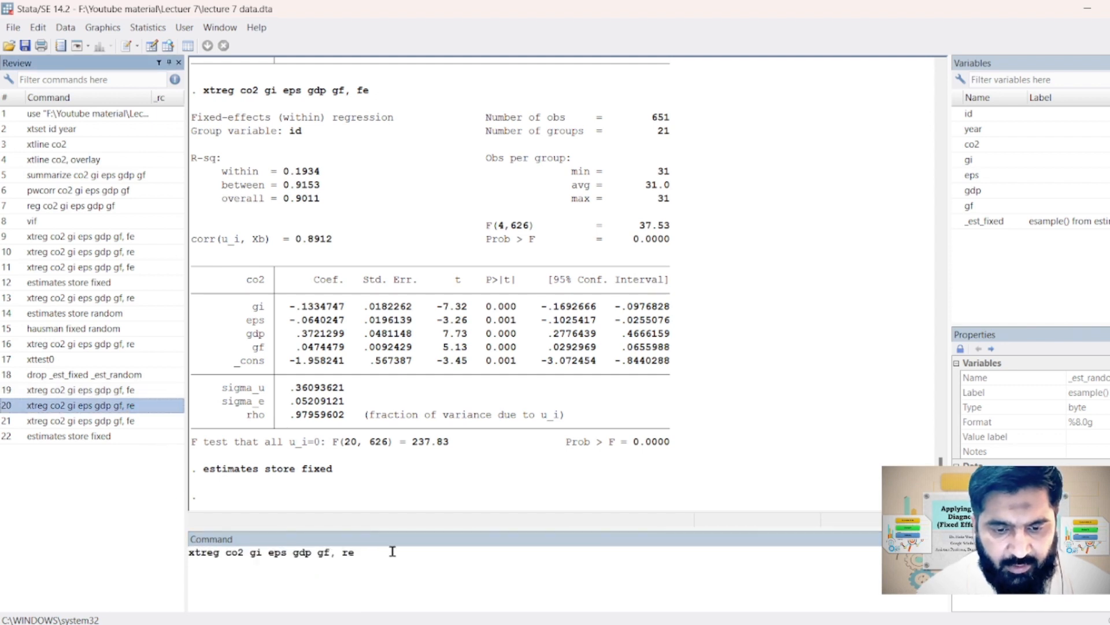
pyautogui.click(466, 549)
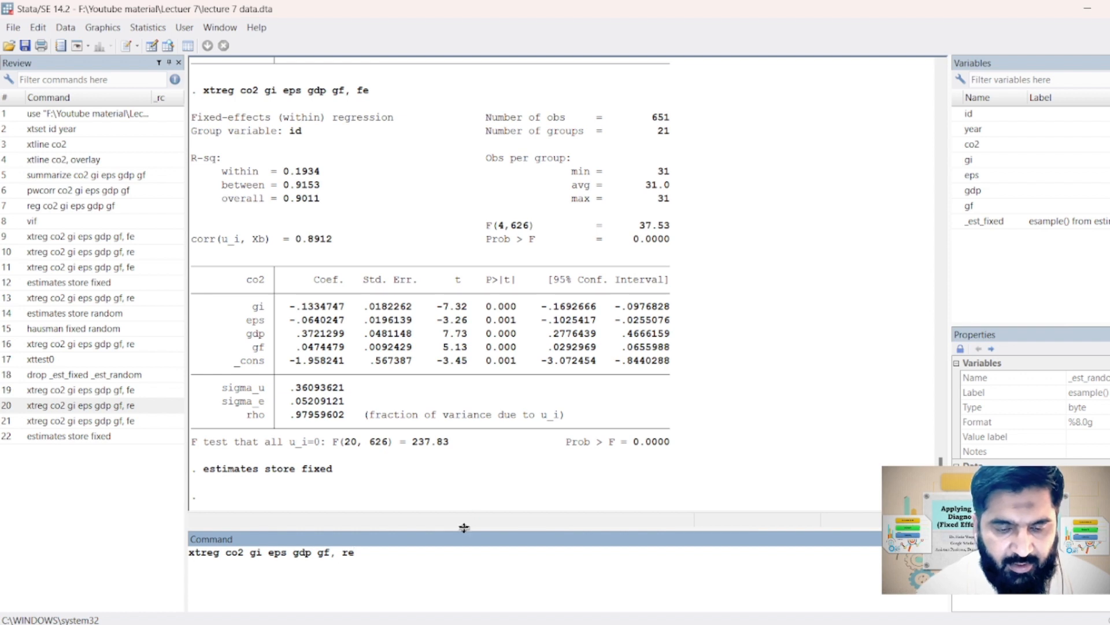
pyautogui.press('Return')
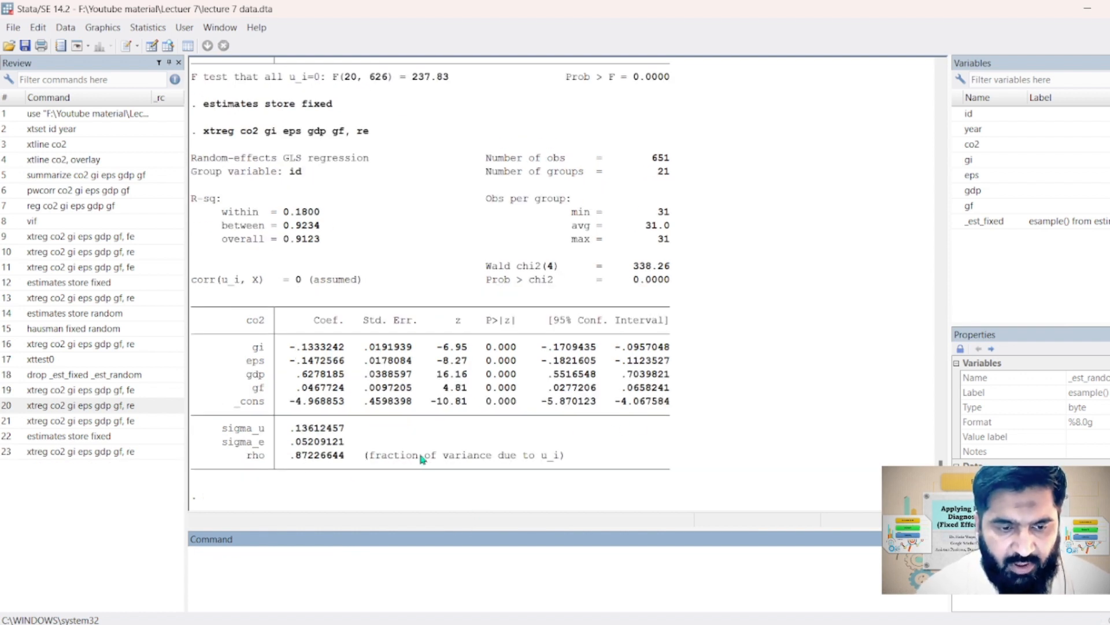
# Store the estimates of the random-effects model under the name random, reusing the earlier estimates store command
pyautogui.click(111, 437)
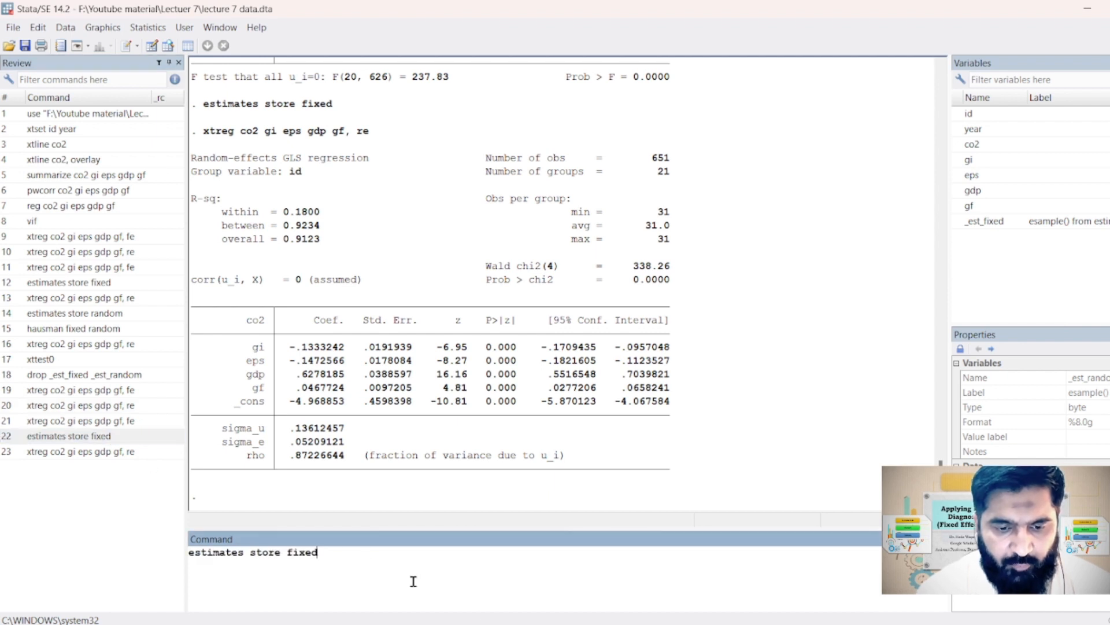
pyautogui.press('BackSpace')
pyautogui.press('BackSpace')
pyautogui.press('BackSpace')
pyautogui.press('BackSpace')
pyautogui.press('BackSpace')
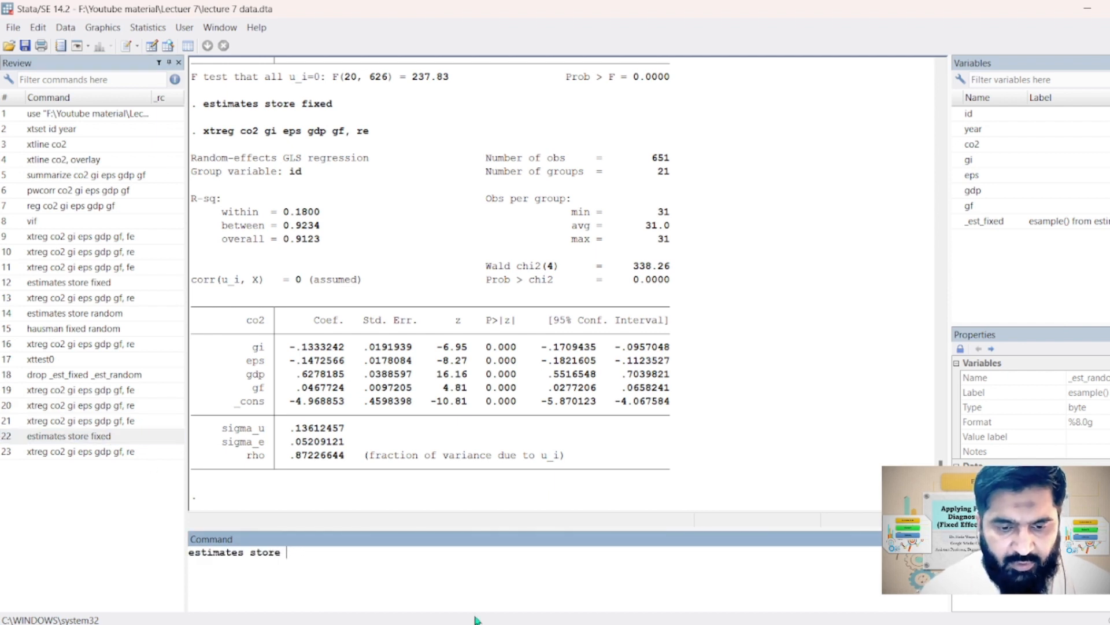
pyautogui.press('BackSpace')
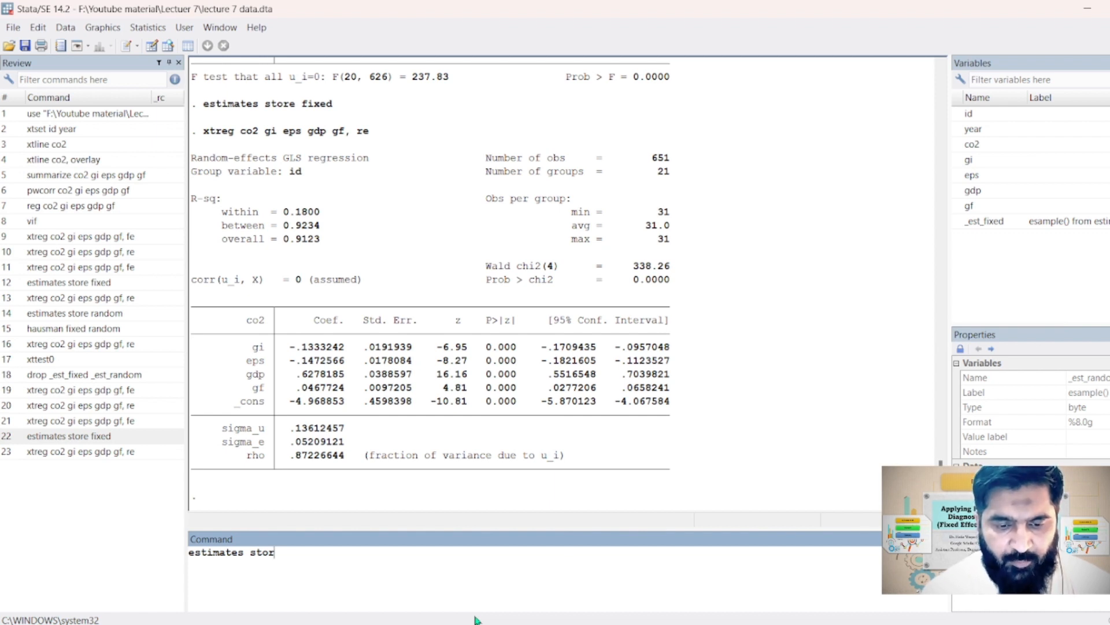
pyautogui.write('e random')
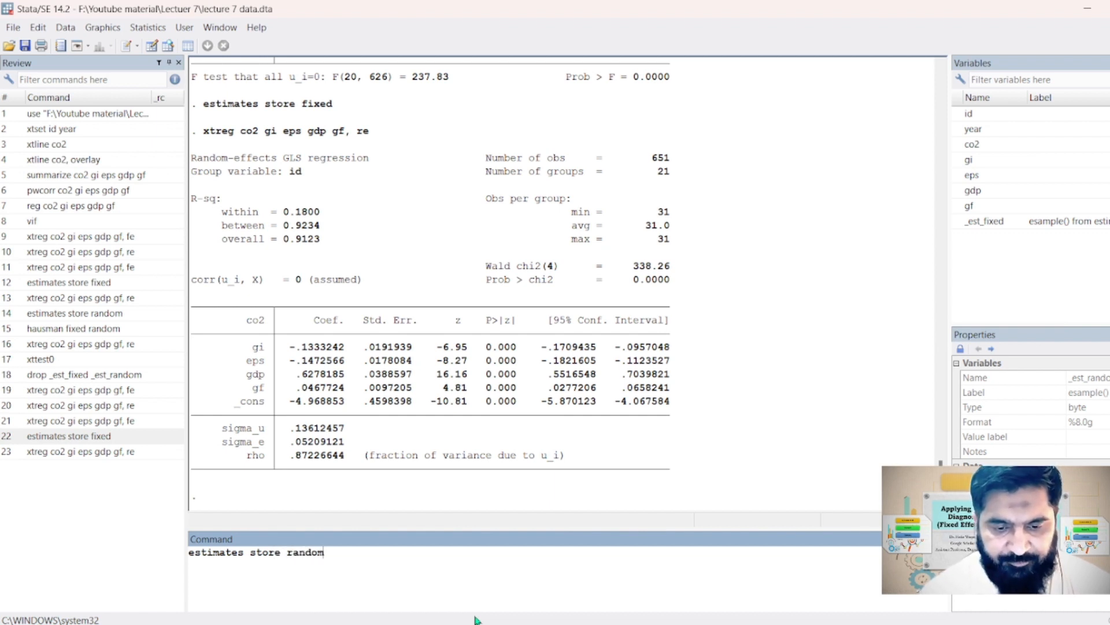
pyautogui.press('Return')
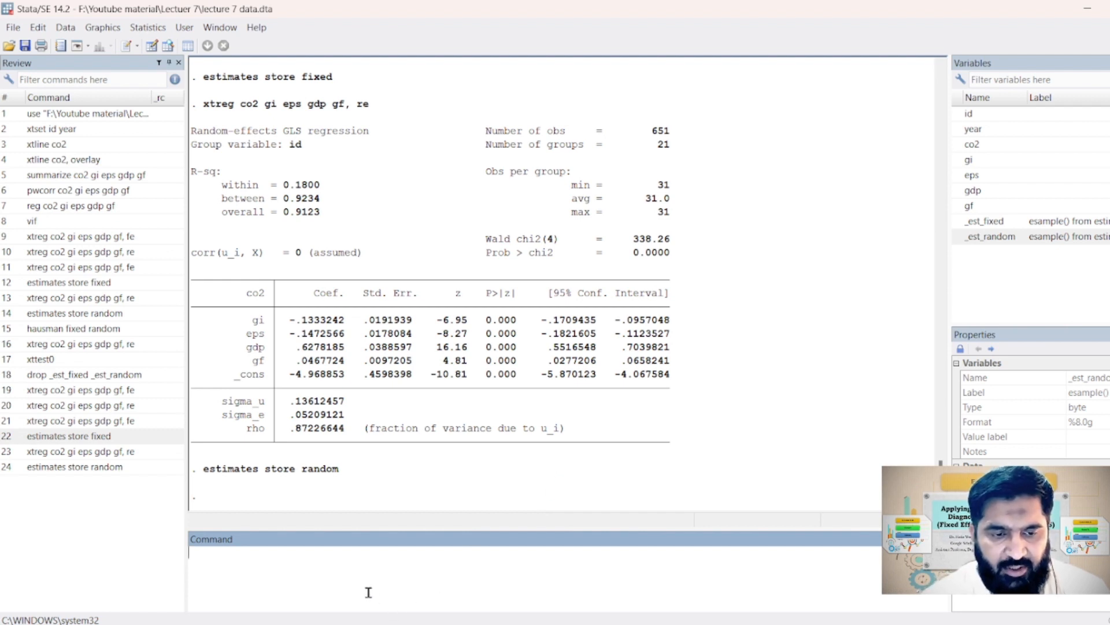
pyautogui.write('xt')
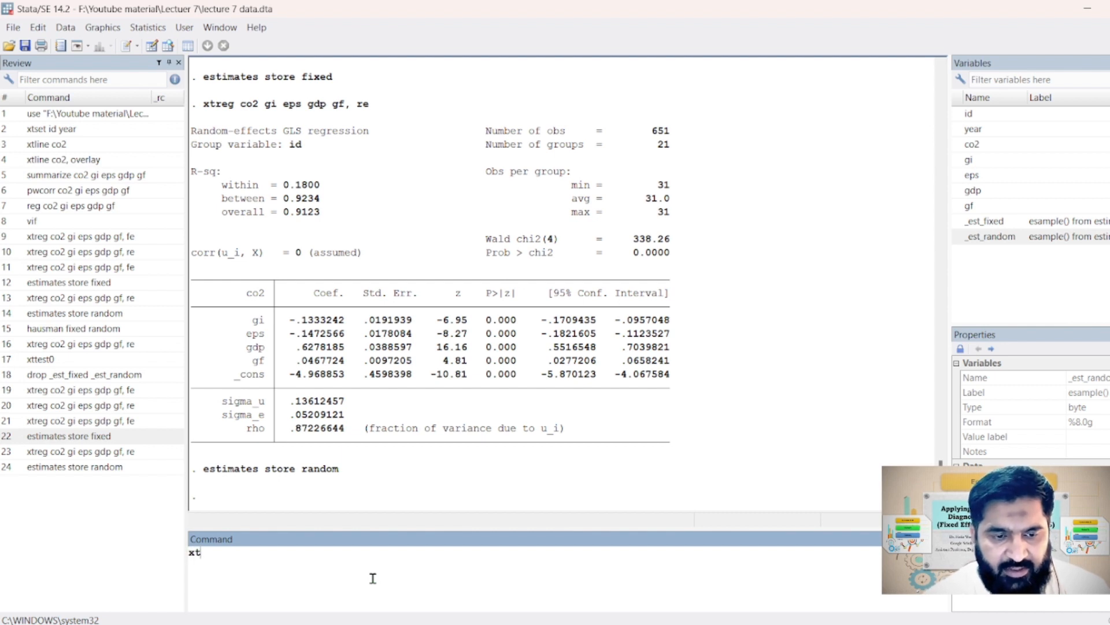
pyautogui.write('t')
pyautogui.write('est')
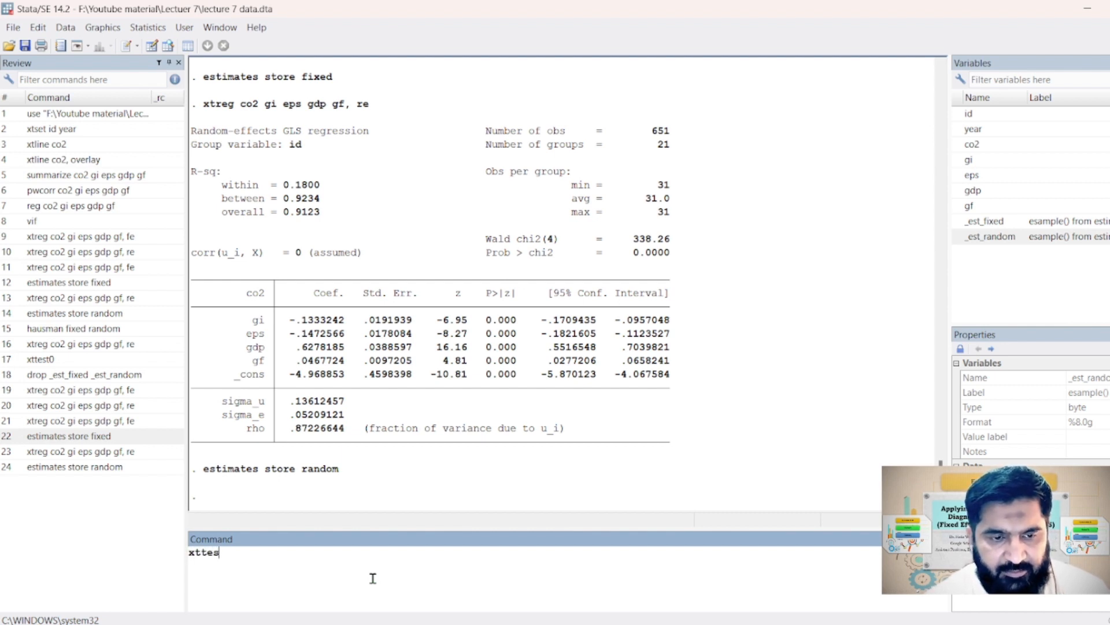
pyautogui.press('BackSpace')
pyautogui.press('BackSpace')
pyautogui.press('BackSpace')
pyautogui.press('BackSpace')
pyautogui.press('BackSpace')
pyautogui.press('BackSpace')
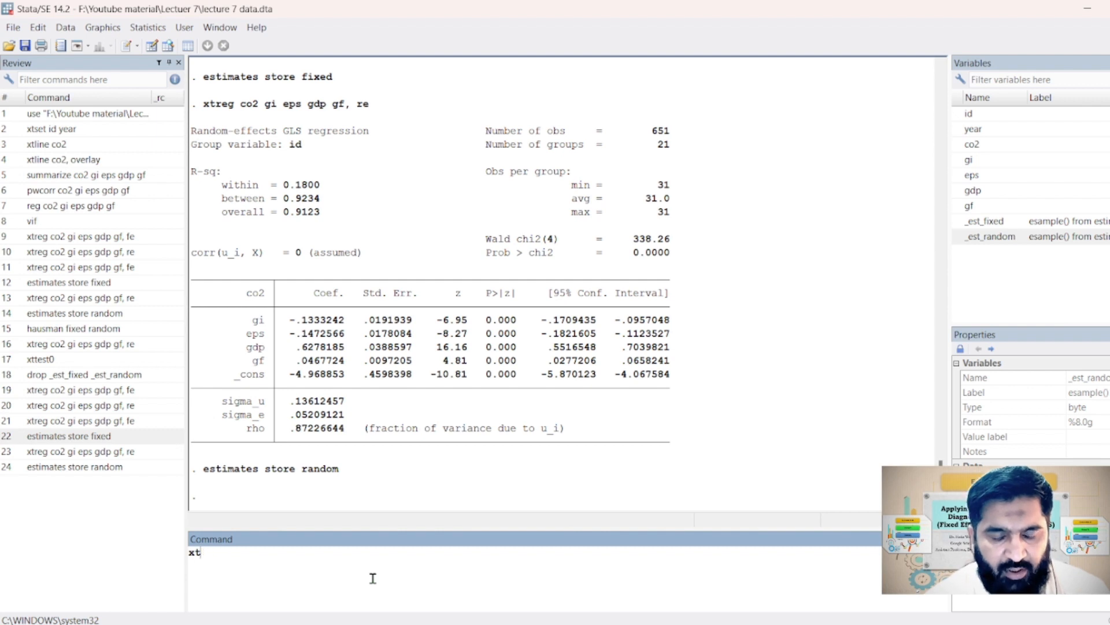
# Run the Hausman test comparing the stored fixed and random estimates
pyautogui.write('hau')
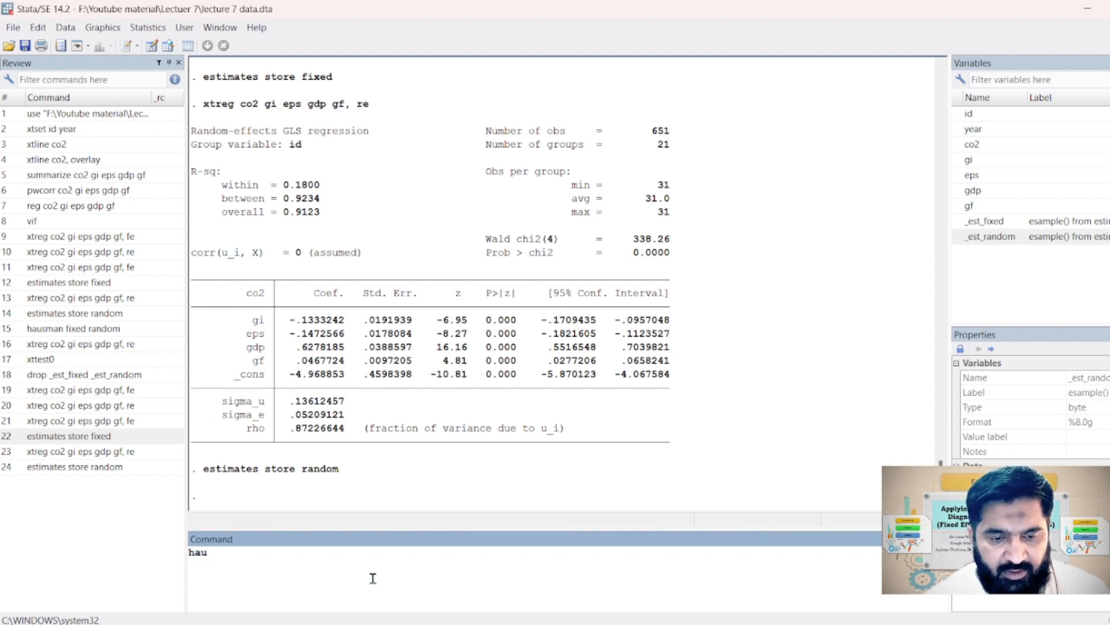
pyautogui.write('sman')
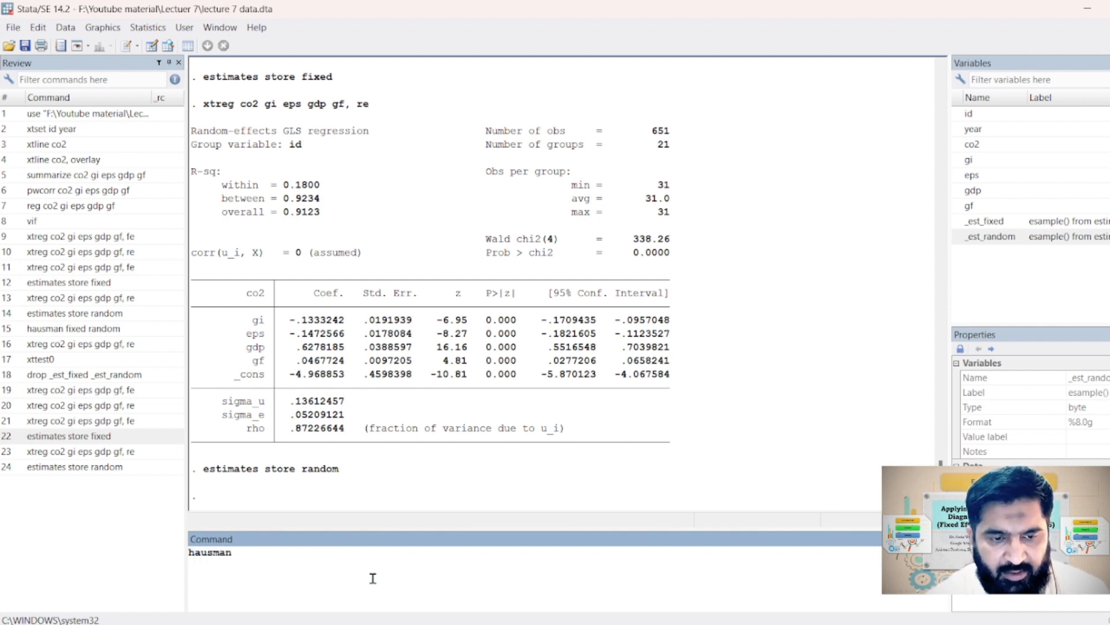
pyautogui.write(' fixed random')
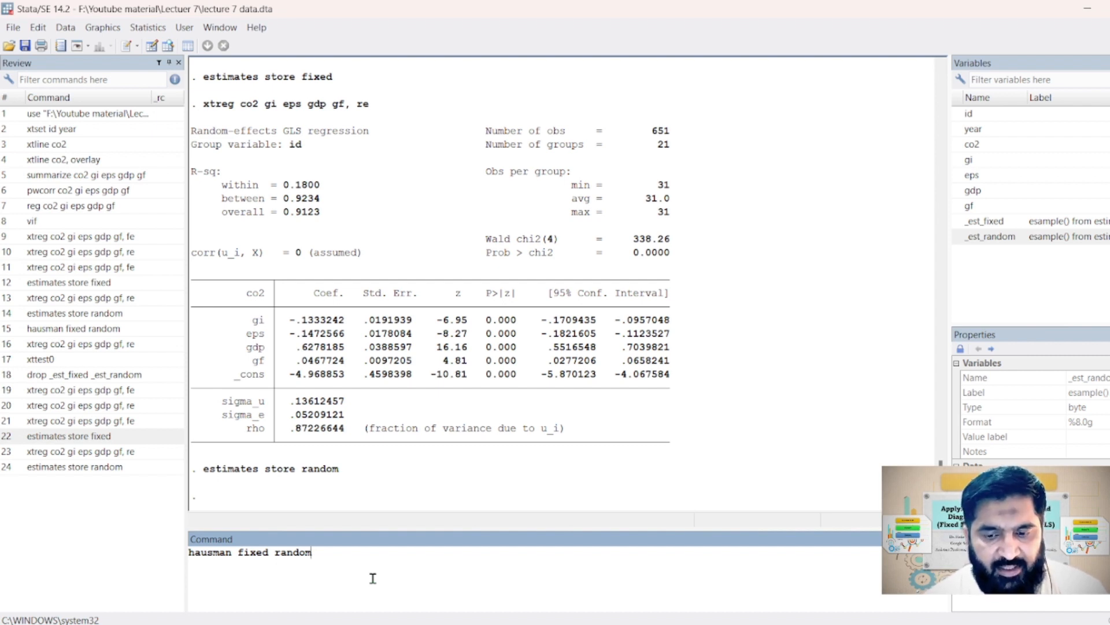
pyautogui.press('Return')
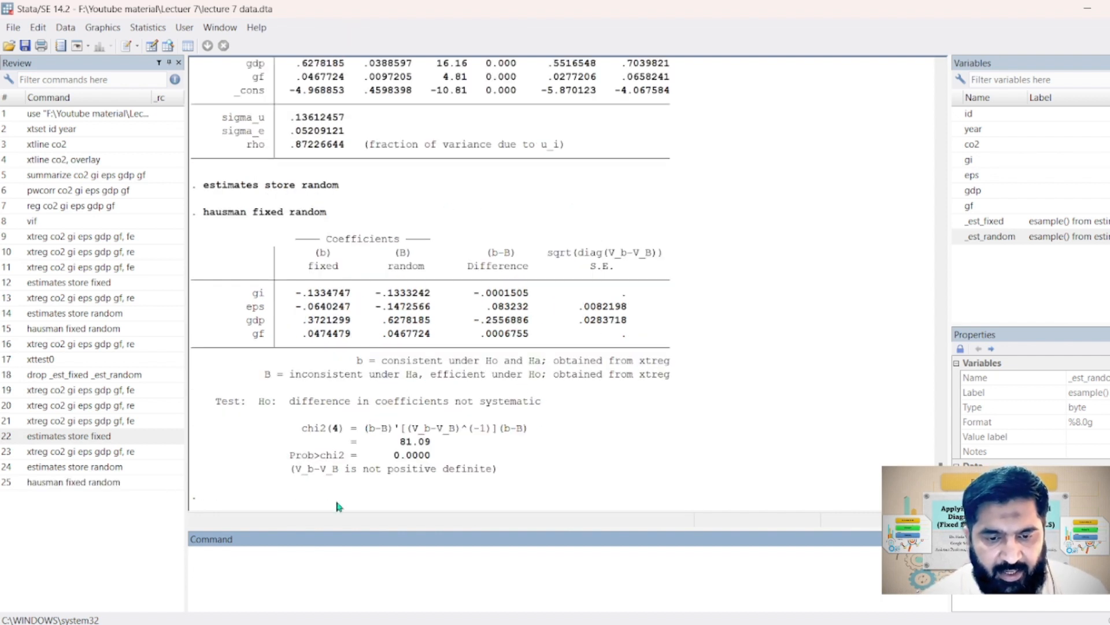
# Examine the Hausman test's chi2 statistic, its Prob>chi2 value and the stated null hypothesis in the results
pyautogui.moveTo(301, 433); pyautogui.dragTo(428, 445)
pyautogui.click(402, 444)
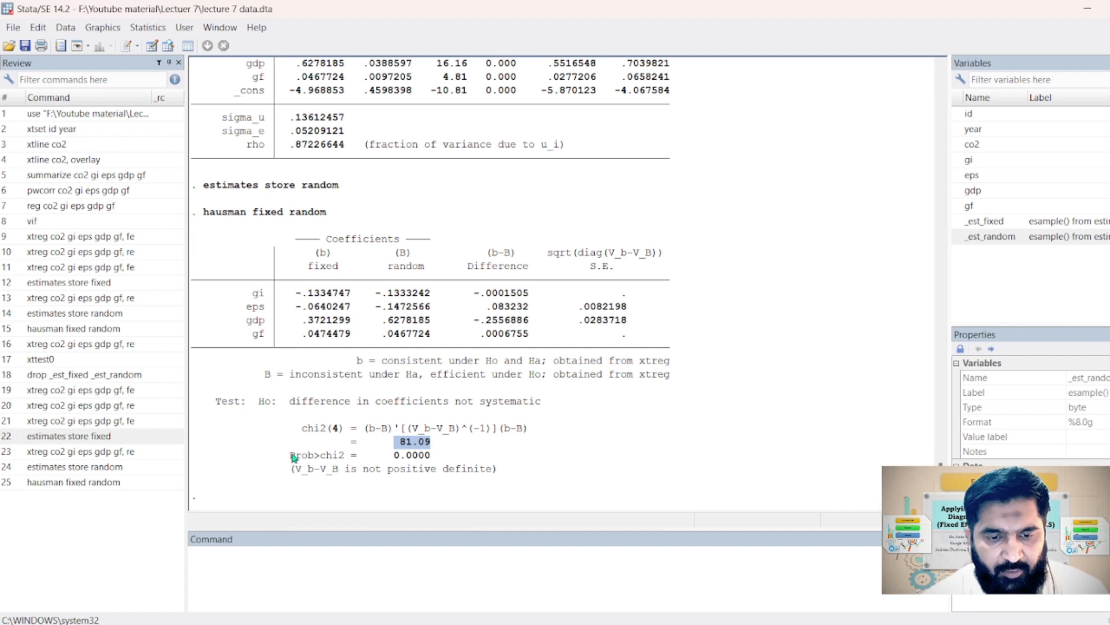
pyautogui.moveTo(290, 455); pyautogui.dragTo(429, 459)
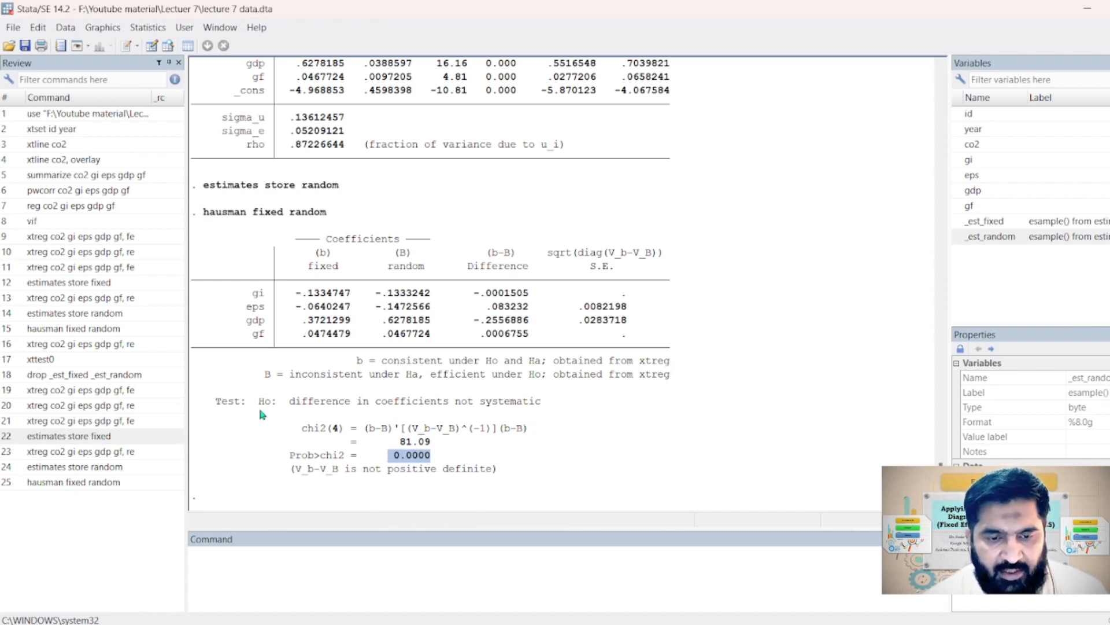
pyautogui.moveTo(260, 407); pyautogui.dragTo(545, 409)
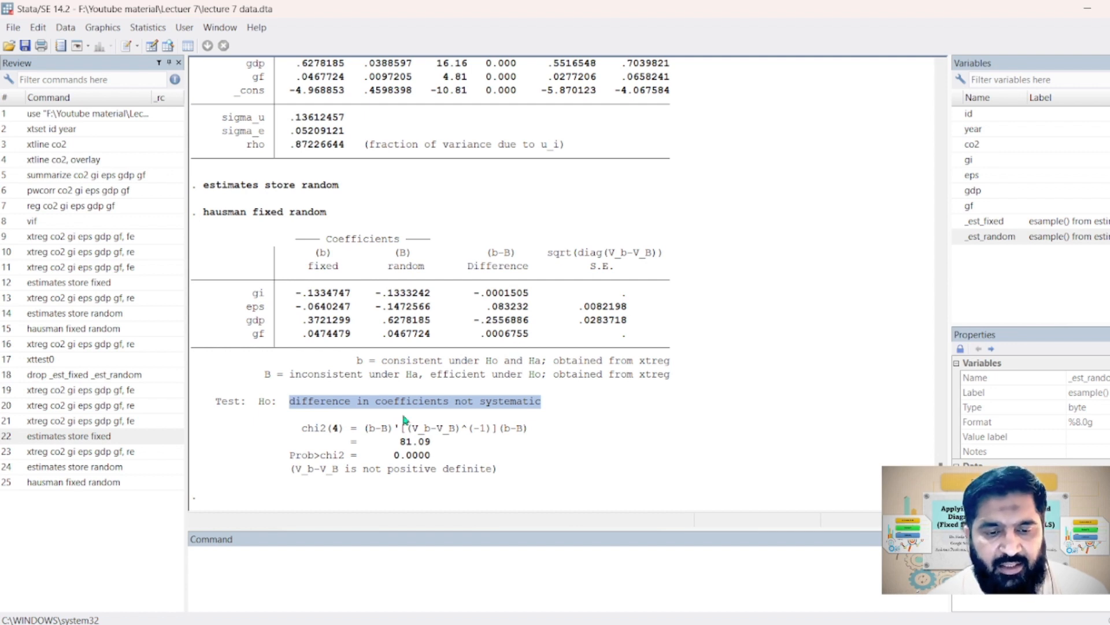
# Write the unexecuted command-line note "Ho: random effect is acceptable H1: Fixed effect model is acceptable."
pyautogui.click(233, 572)
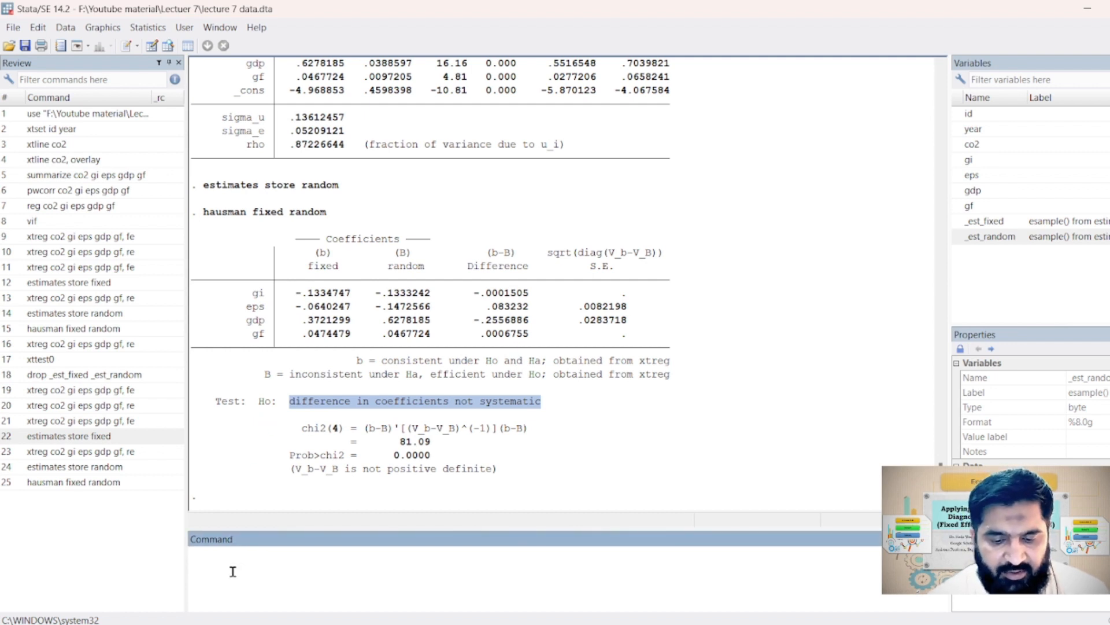
pyautogui.write('Ho:')
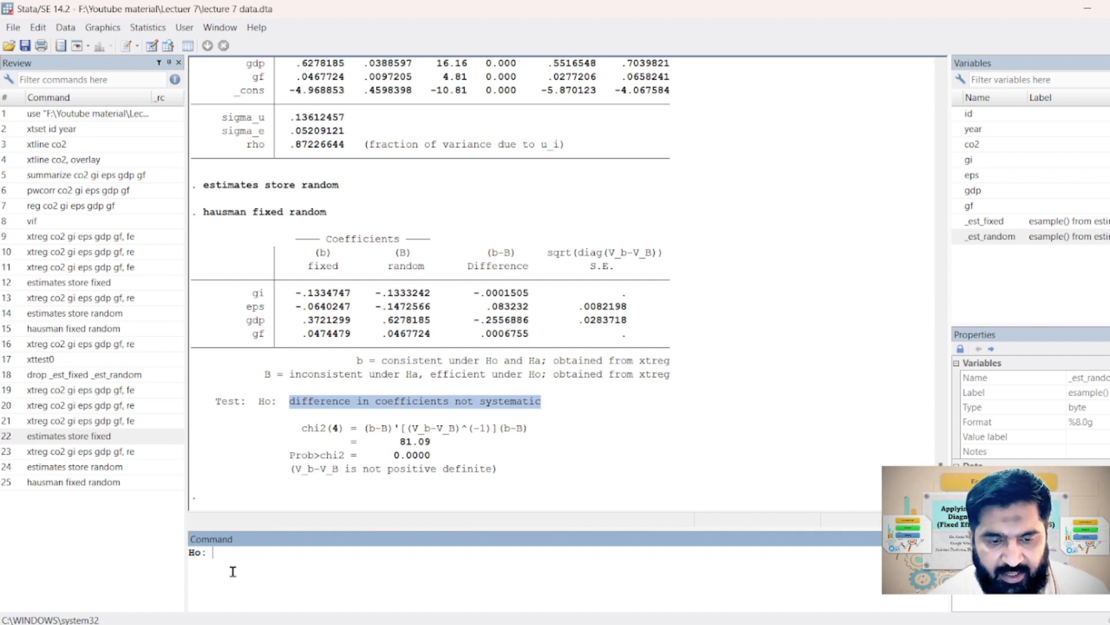
pyautogui.write(' random effect ')
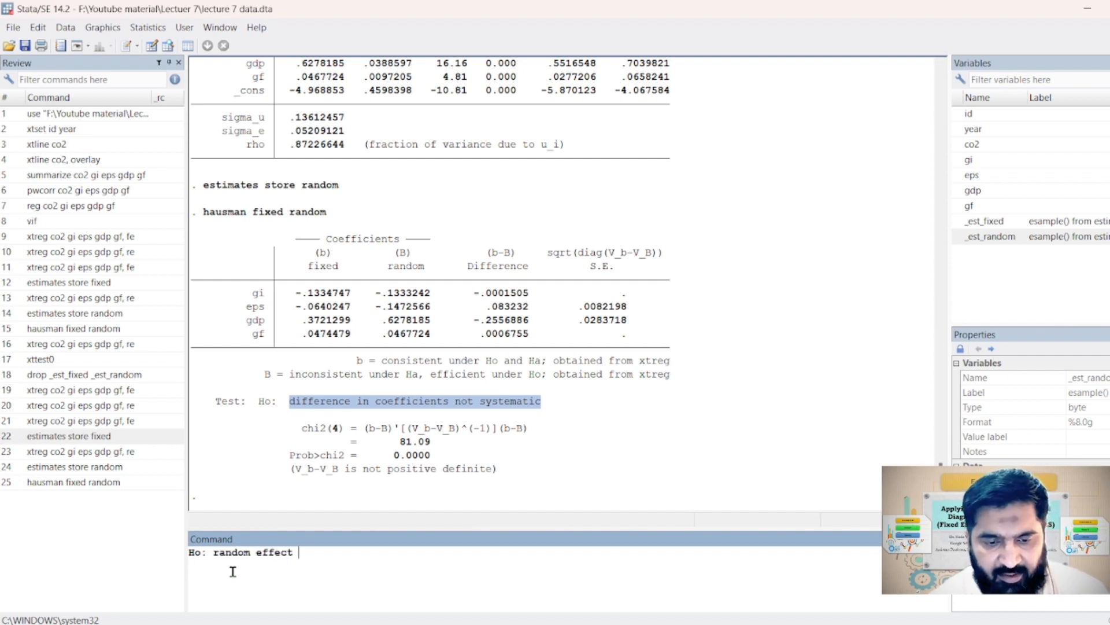
pyautogui.write('is more appr')
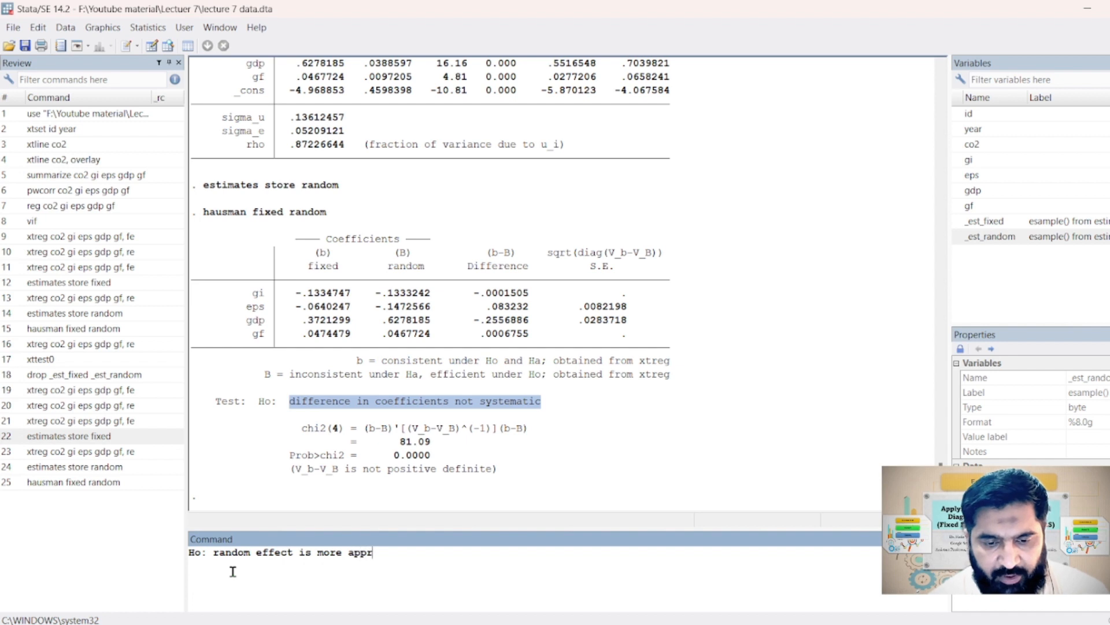
pyautogui.write('opriate mo')
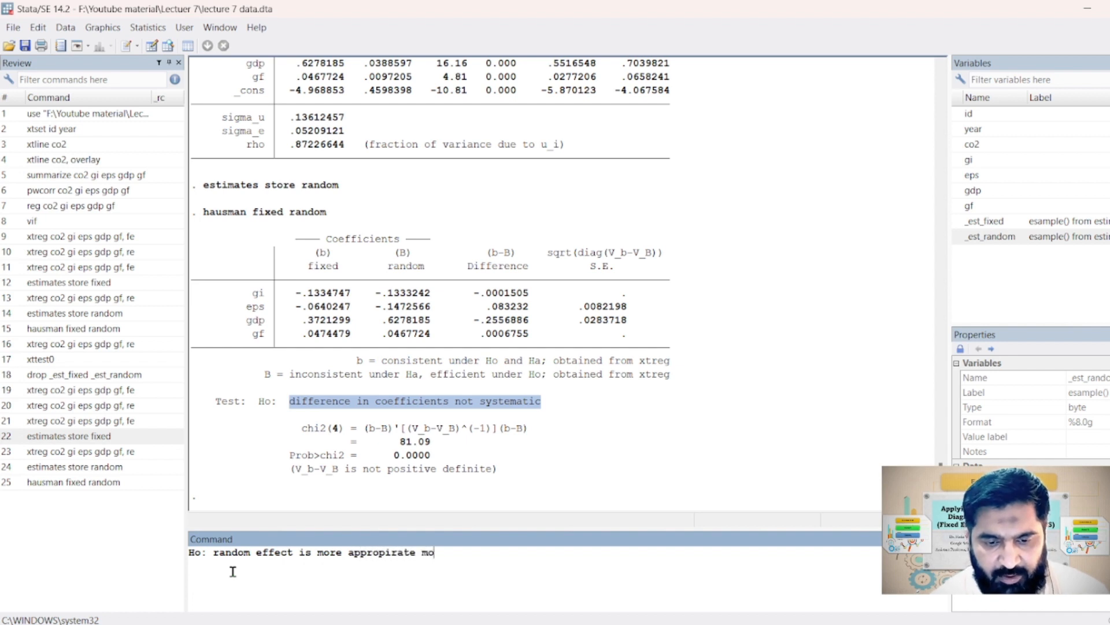
pyautogui.press('BackSpace')
pyautogui.press('BackSpace')
pyautogui.press('BackSpace')
pyautogui.press('BackSpace')
pyautogui.press('BackSpace')
pyautogui.press('BackSpace')
pyautogui.press('BackSpace')
pyautogui.press('BackSpace')
pyautogui.press('BackSpace')
pyautogui.press('BackSpace')
pyautogui.press('BackSpace')
pyautogui.press('BackSpace')
pyautogui.press('BackSpace')
pyautogui.press('BackSpace')
pyautogui.press('BackSpace')
pyautogui.press('BackSpace')
pyautogui.press('BackSpace')
pyautogui.press('BackSpace')
pyautogui.press('BackSpace')
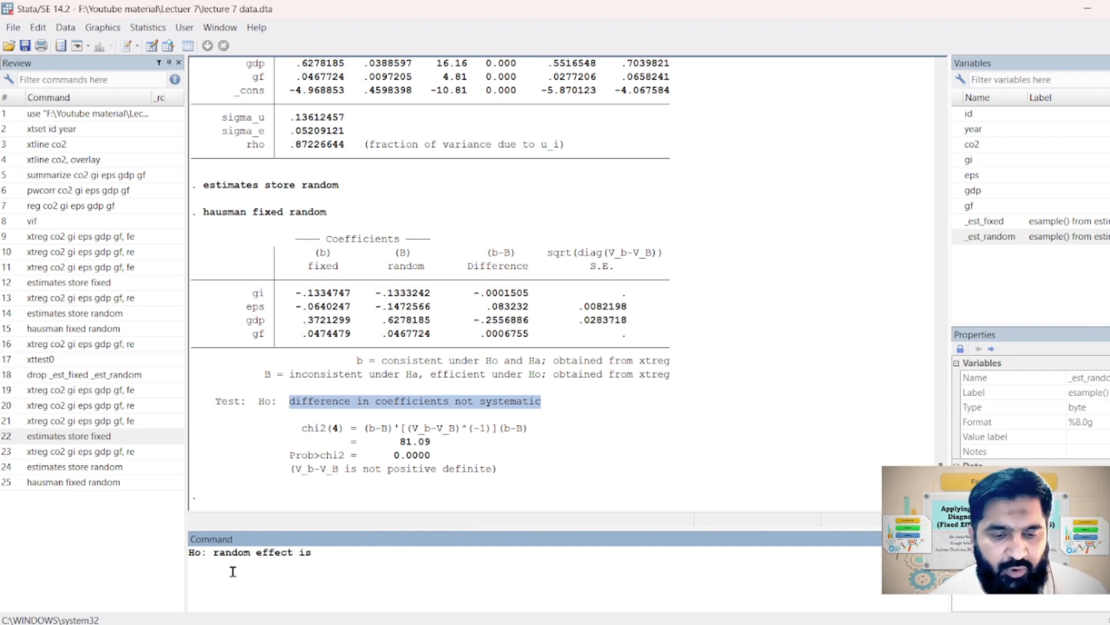
pyautogui.write('acceptable')
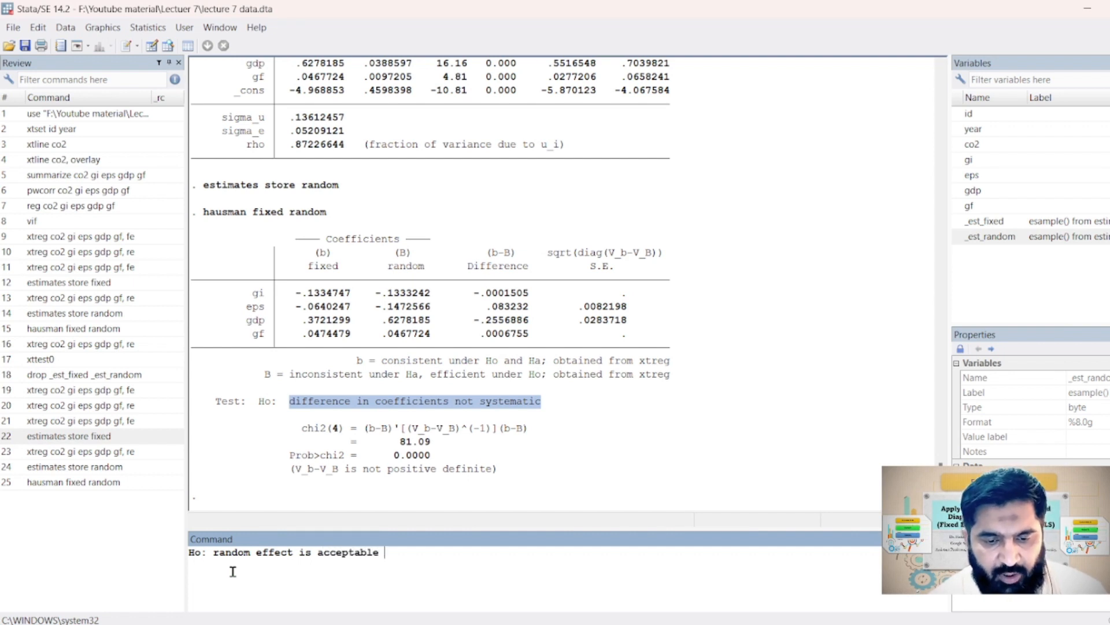
pyautogui.write(' H1:')
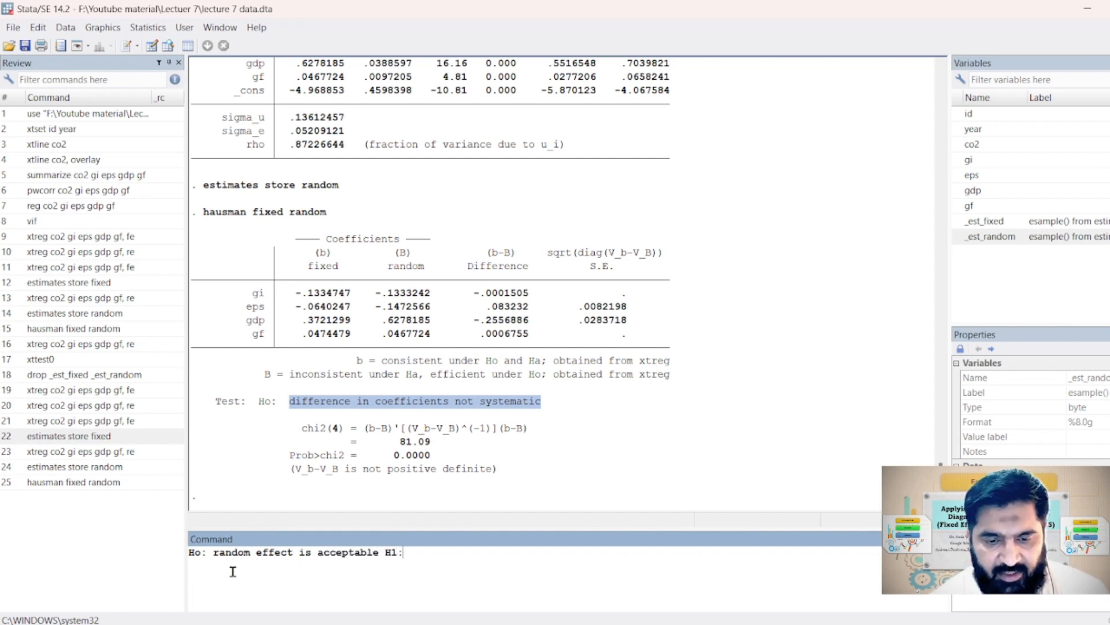
pyautogui.write(' Fixed eff')
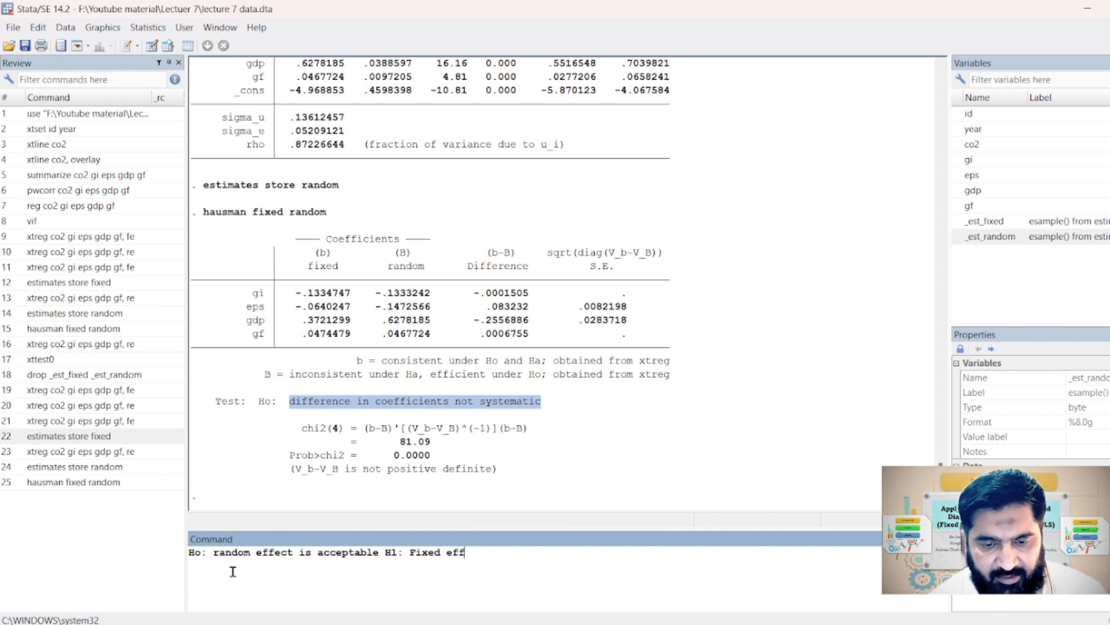
pyautogui.write('ect model is')
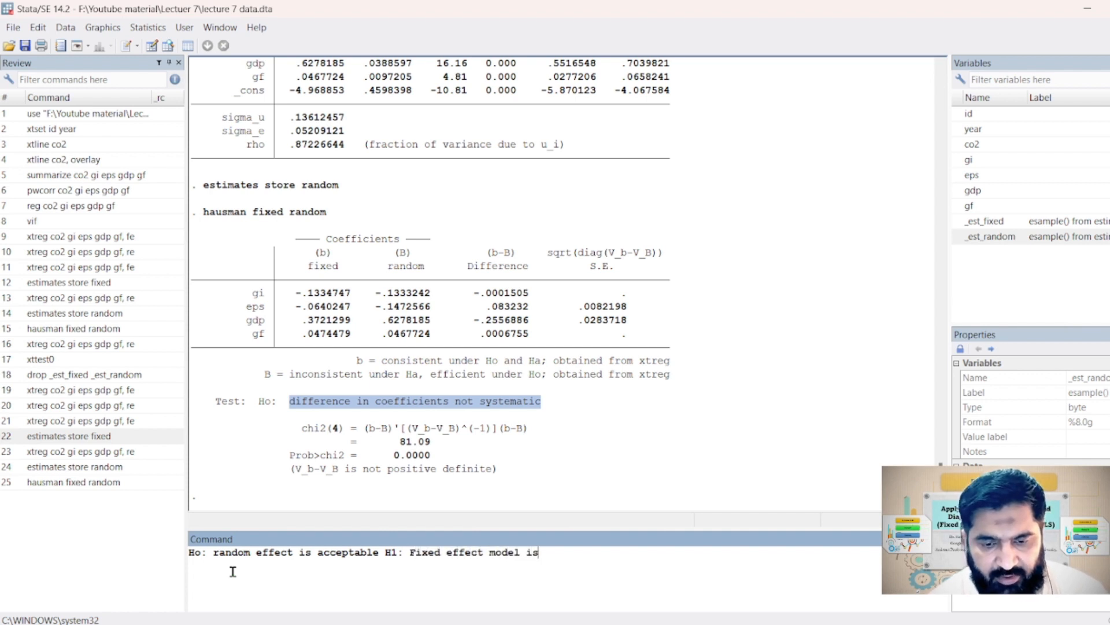
pyautogui.write(' acceptable.')
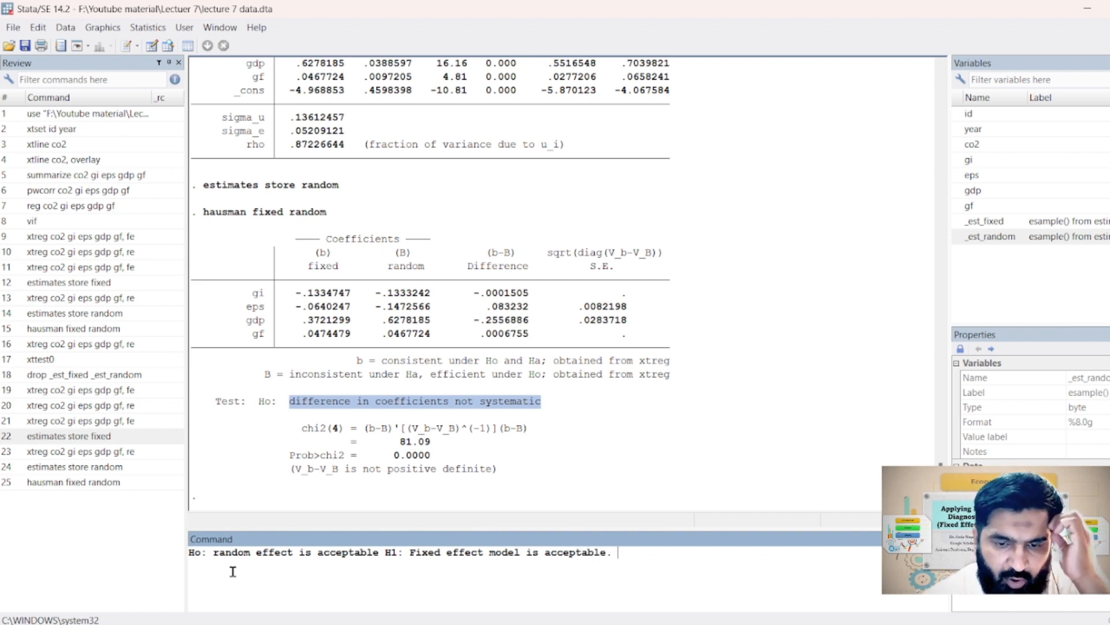
# Check the written hypotheses against the Prob>chi2 value of the Hausman test
pyautogui.moveTo(405, 552); pyautogui.dragTo(200, 552)
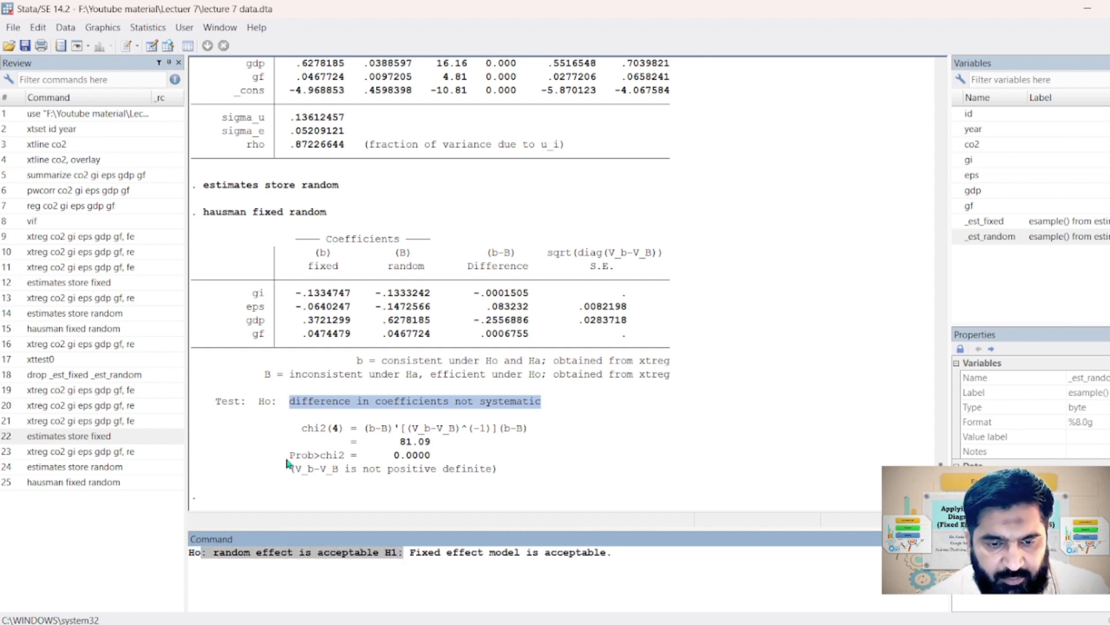
pyautogui.moveTo(287, 457); pyautogui.dragTo(430, 456)
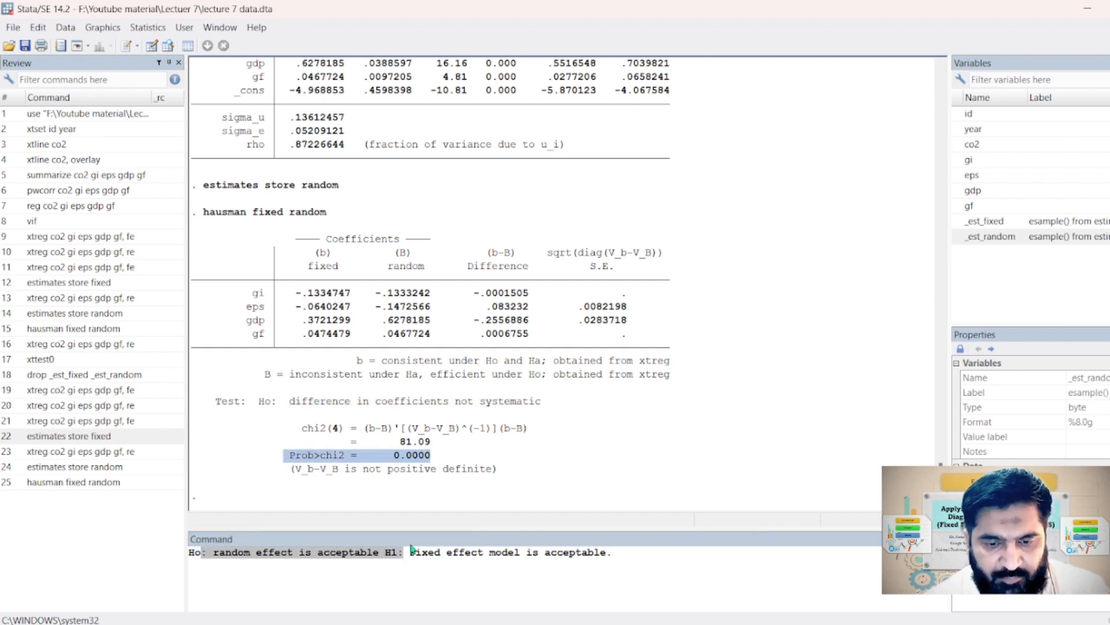
pyautogui.click(426, 477)
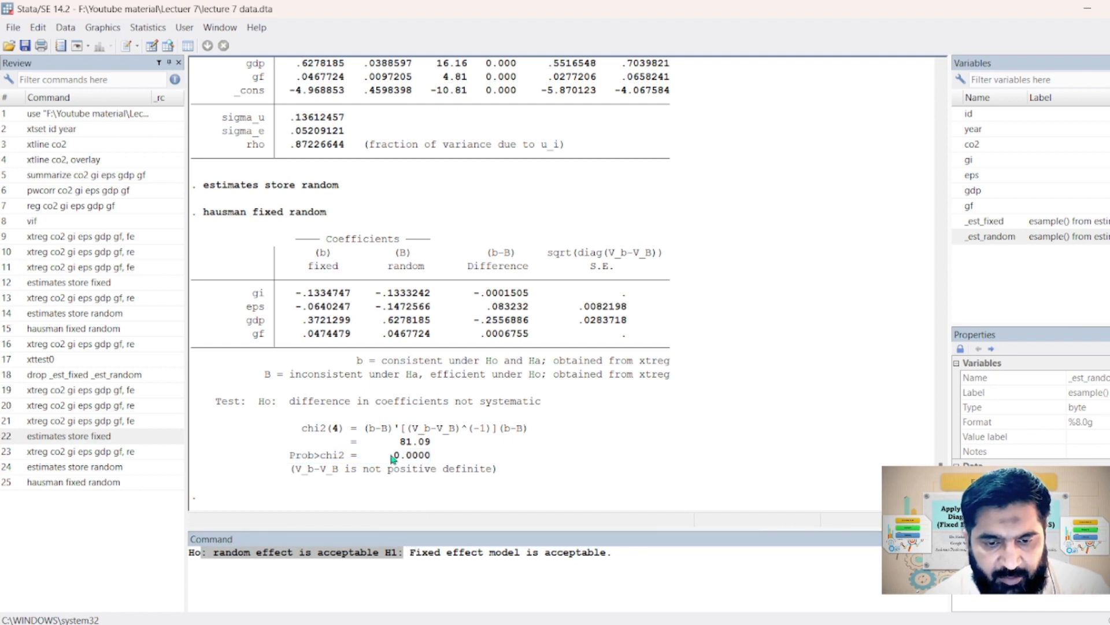
pyautogui.moveTo(394, 455); pyautogui.dragTo(432, 456)
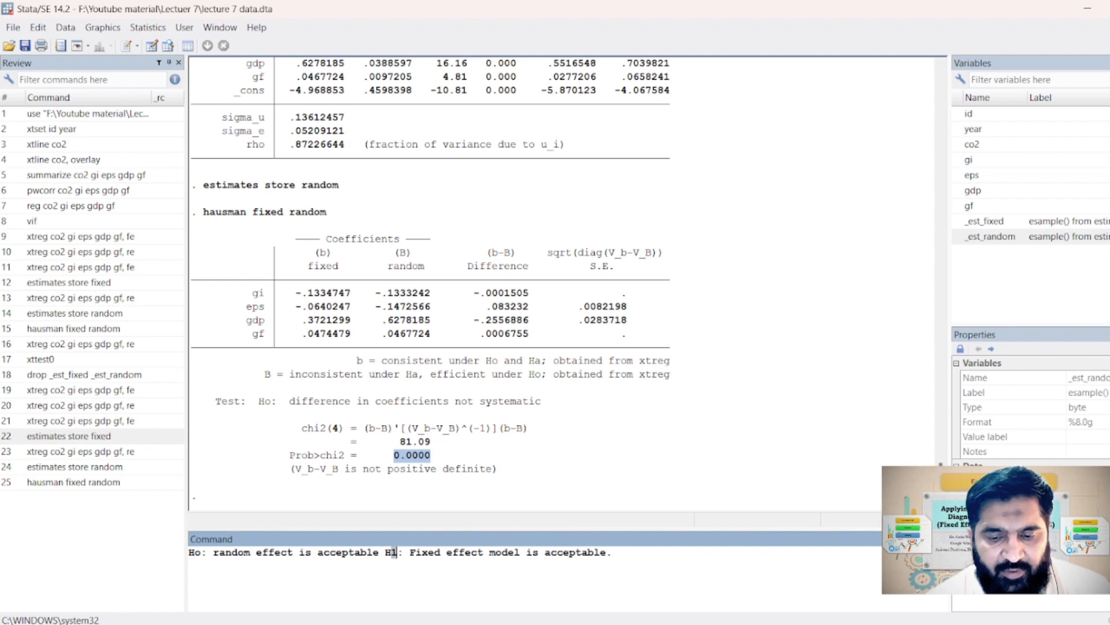
# Switch to the Lecture 7 presentation in PowerPoint, highlight "Comparing Random and OLS" in yellow on slide 3, and return to Stata
pyautogui.hotkey('alt', 'Tab')
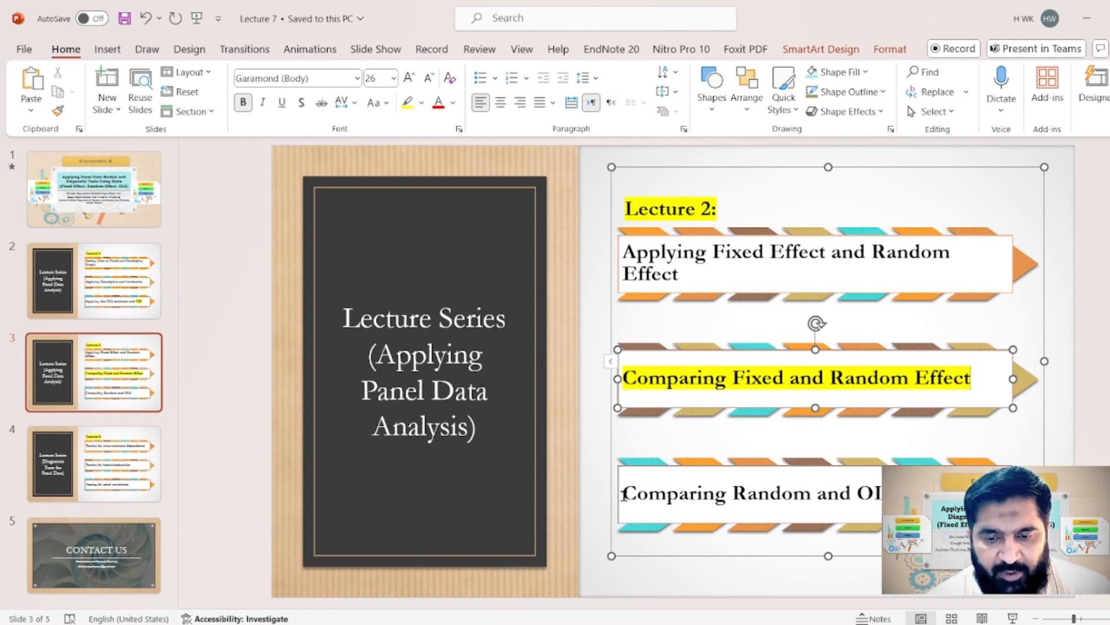
pyautogui.moveTo(625, 493); pyautogui.dragTo(887, 493)
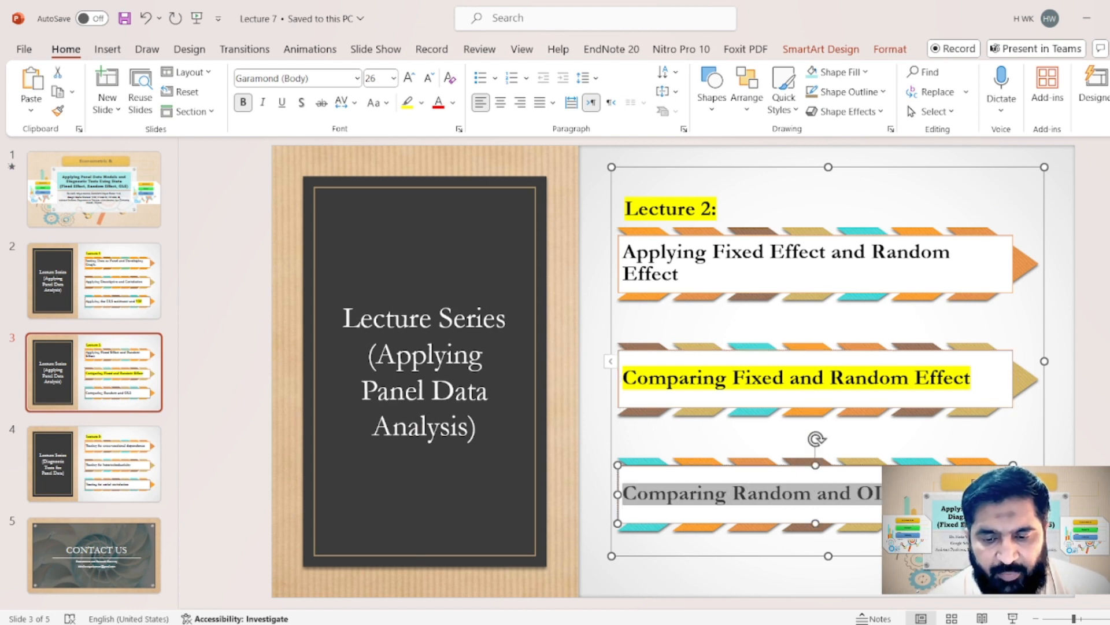
pyautogui.click(408, 102)
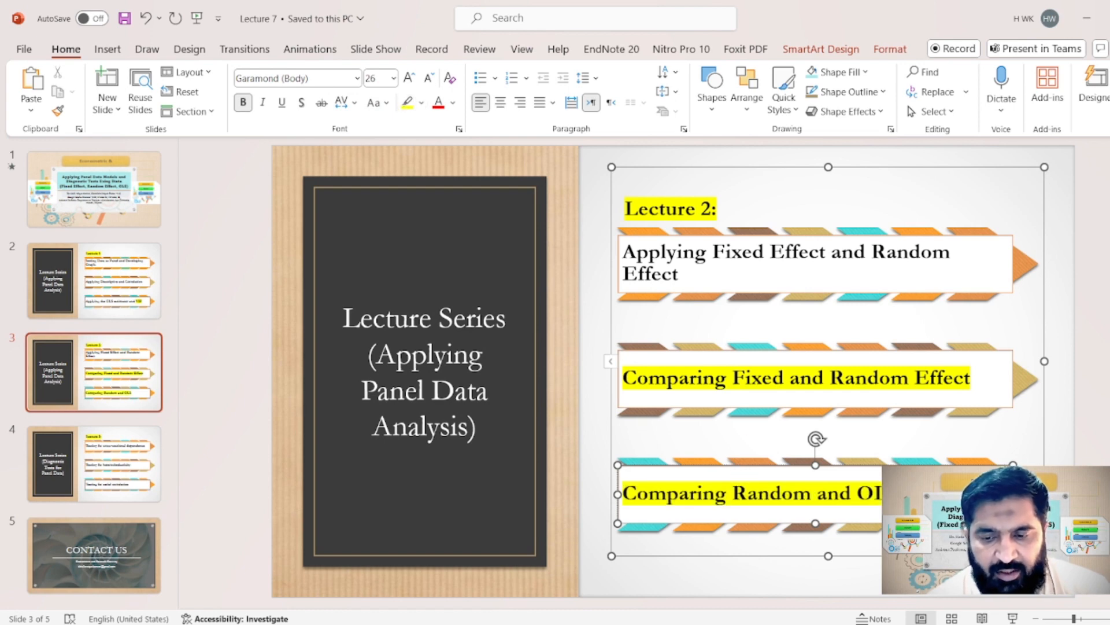
pyautogui.click(1086, 23)
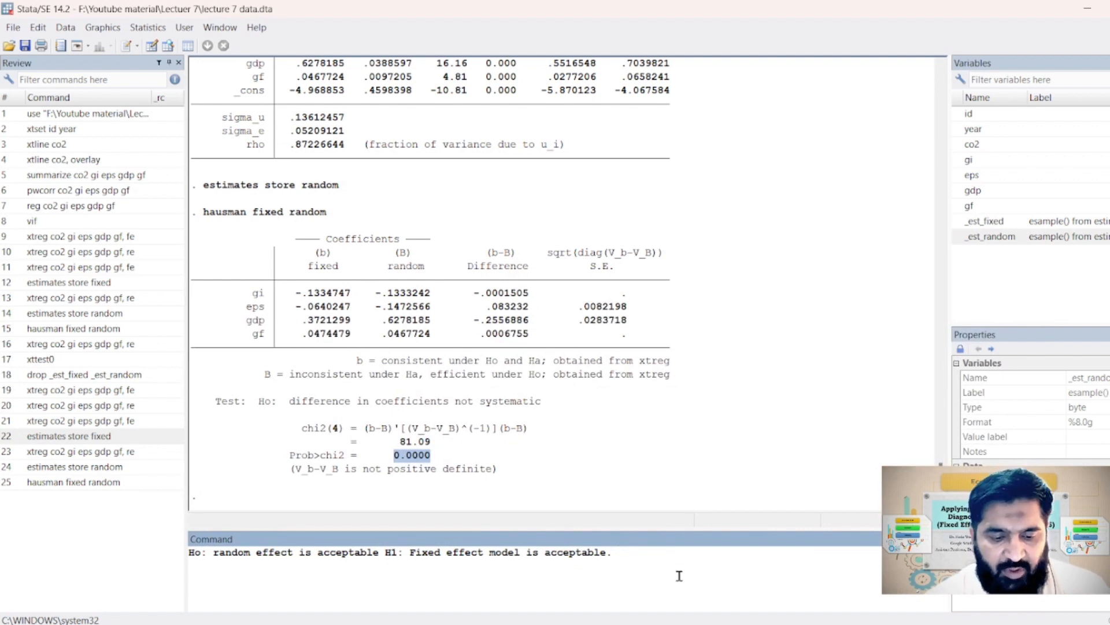
# Clear the hypothesis note and estimate the random-effects model with "xtreg co2 gi eps gdp gf, re"
pyautogui.hotkey('ctrl', 'a')
pyautogui.press('BackSpace')
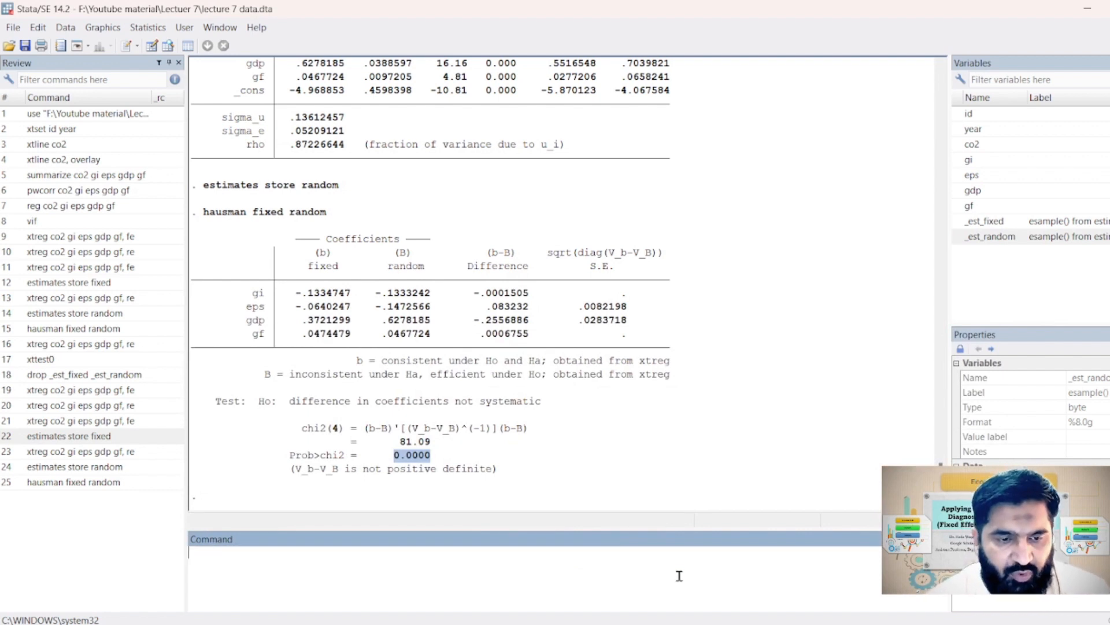
pyautogui.write('xtreg ')
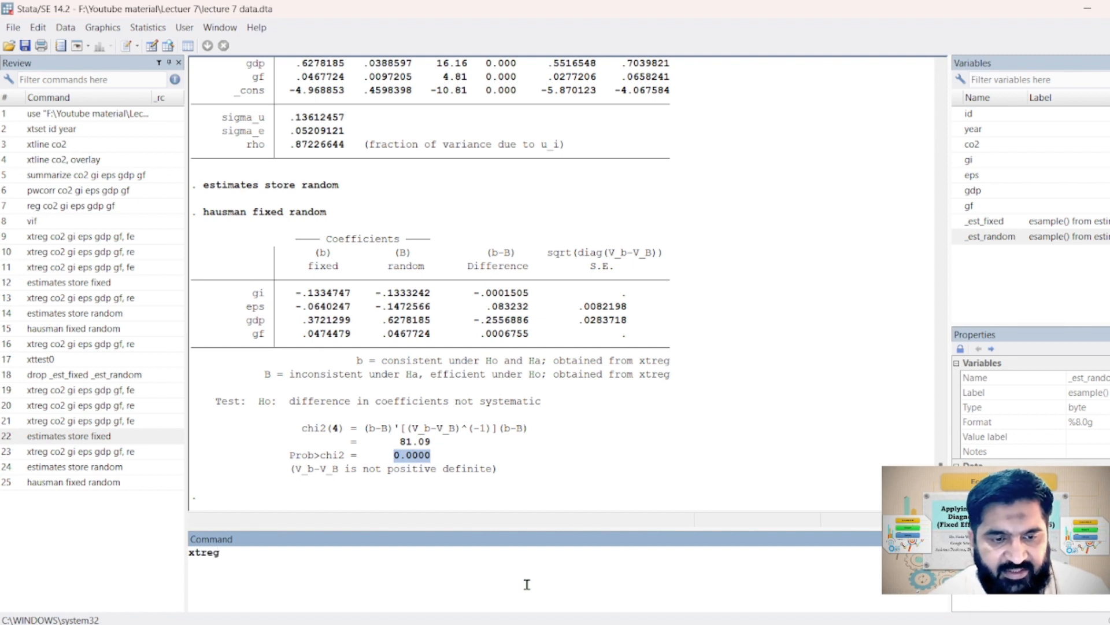
pyautogui.write('co')
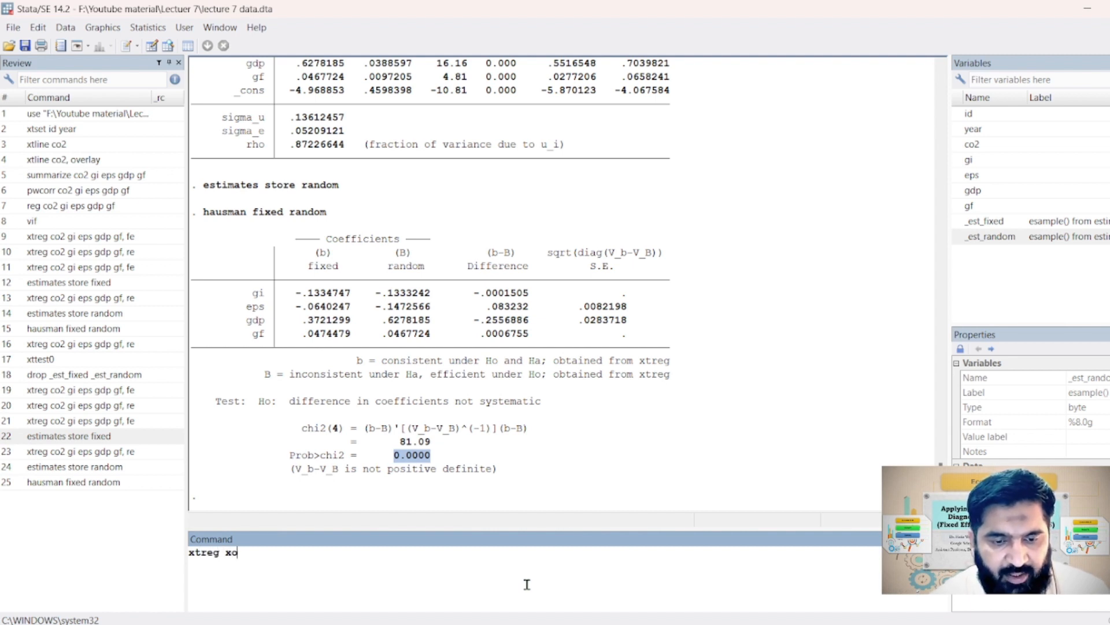
pyautogui.press('BackSpace')
pyautogui.press('BackSpace')
pyautogui.write('co2 ')
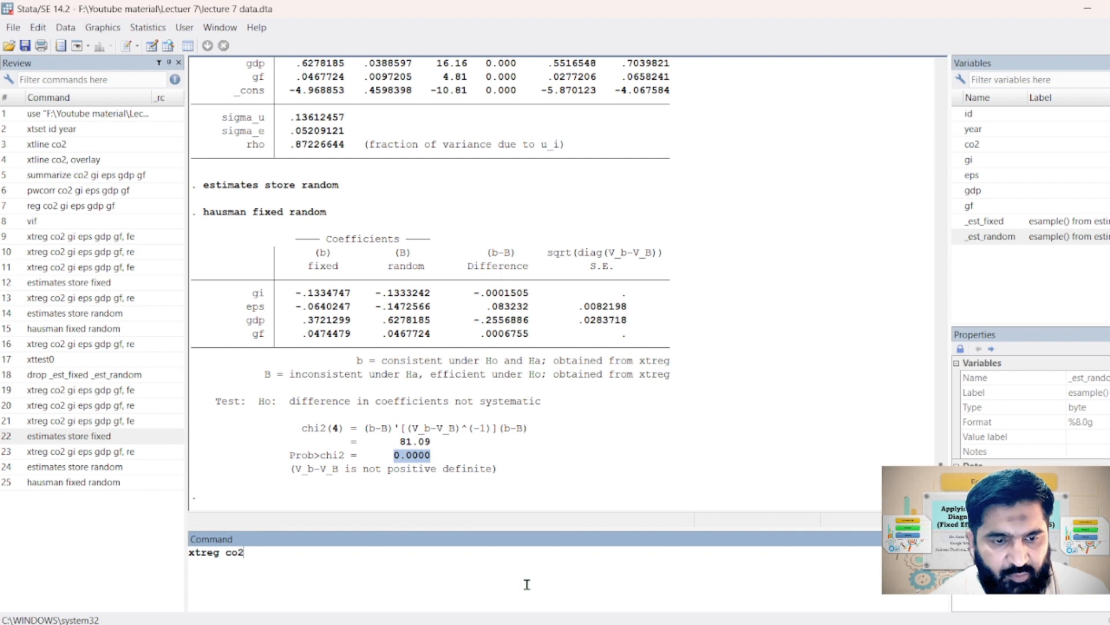
pyautogui.write('gi ep')
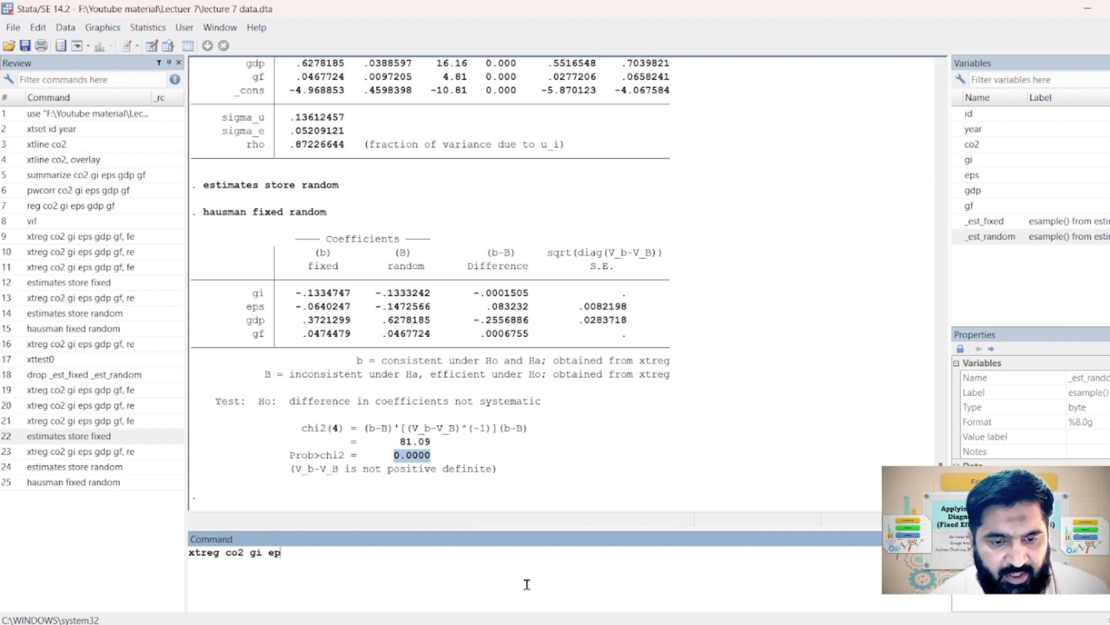
pyautogui.write('s gdp')
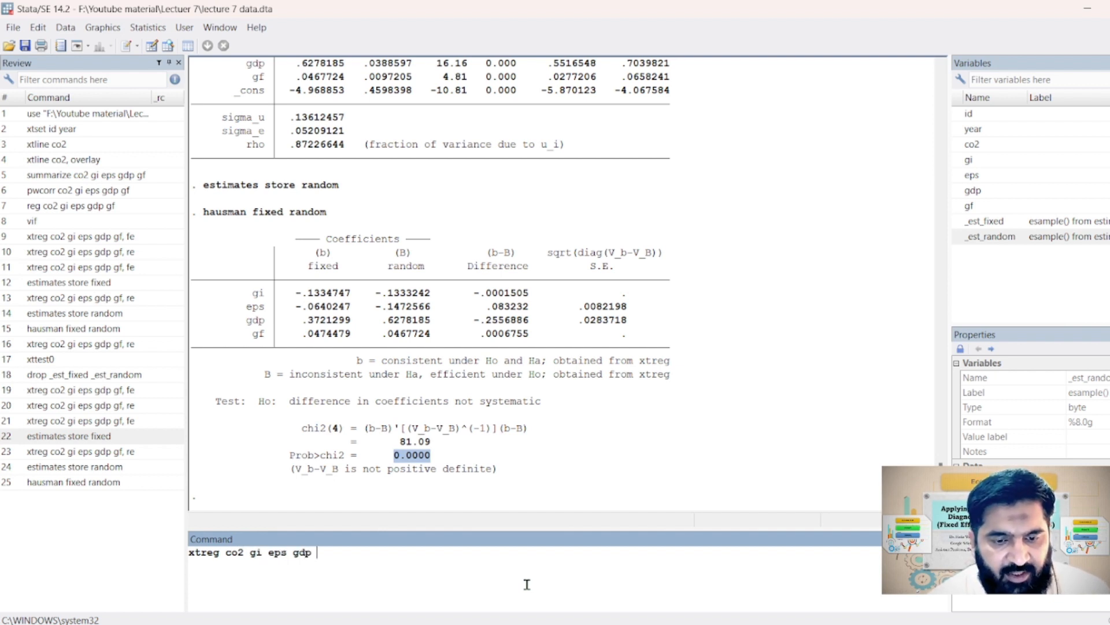
pyautogui.write(' gf, re')
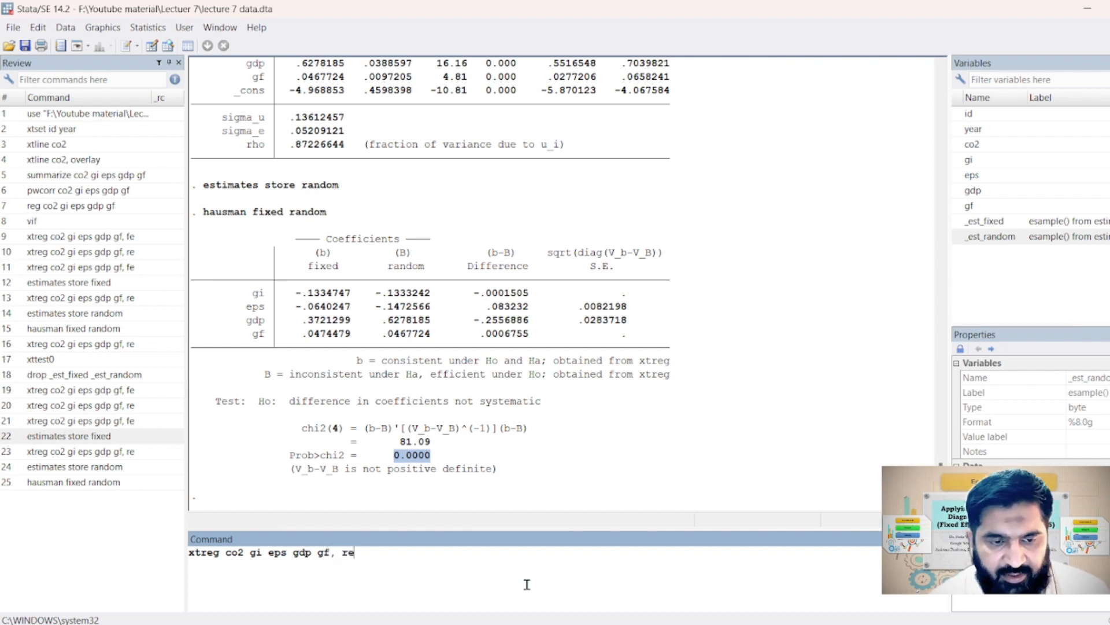
pyautogui.press('Return')
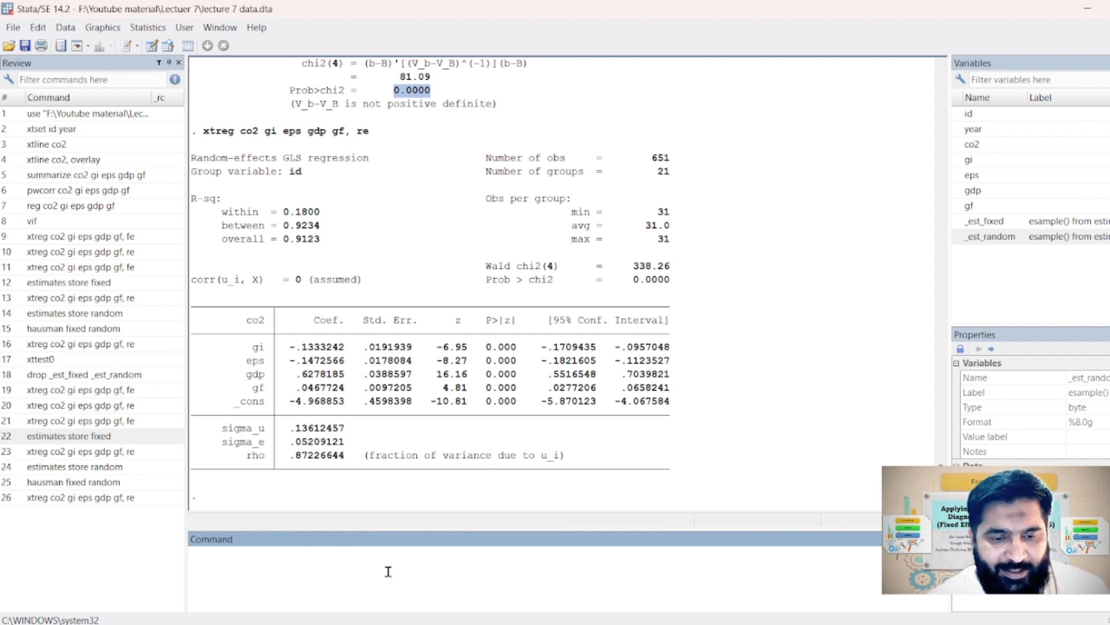
# Run the Breusch-Pagan Lagrangian multiplier test with "xttest0" and mark its Prob > chibar2 value
pyautogui.write('xttest')
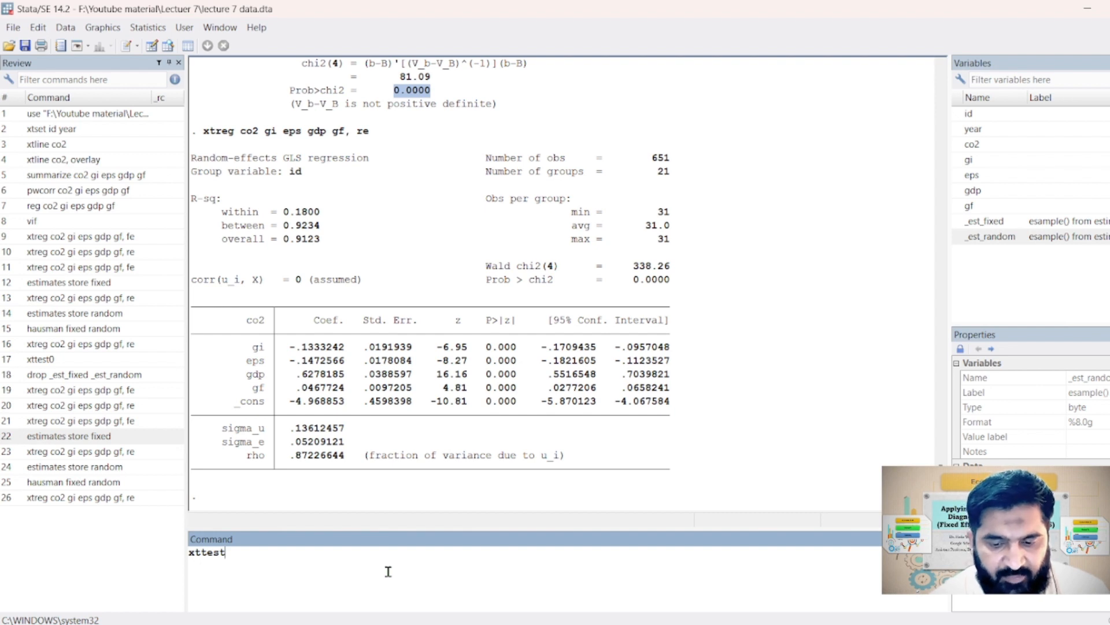
pyautogui.write('0')
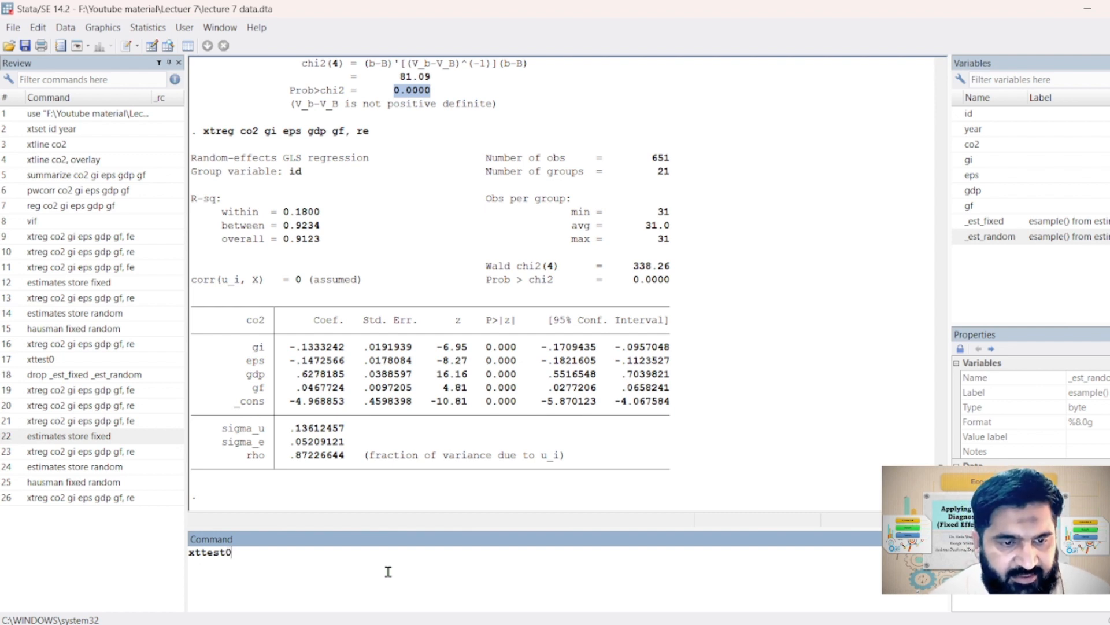
pyautogui.press('Return')
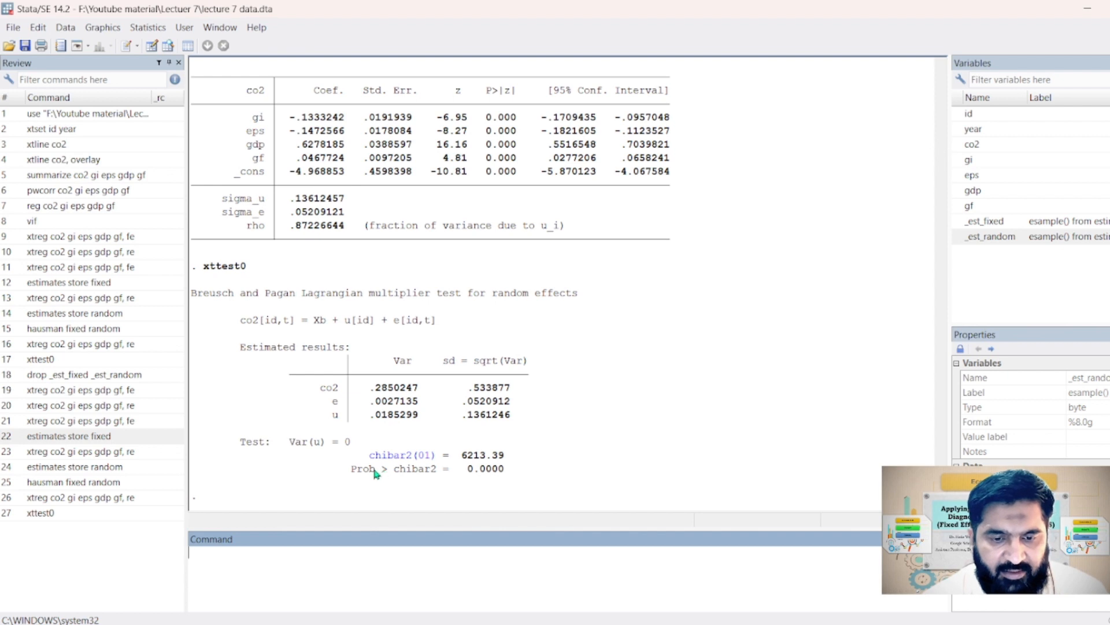
pyautogui.moveTo(468, 470); pyautogui.dragTo(506, 473)
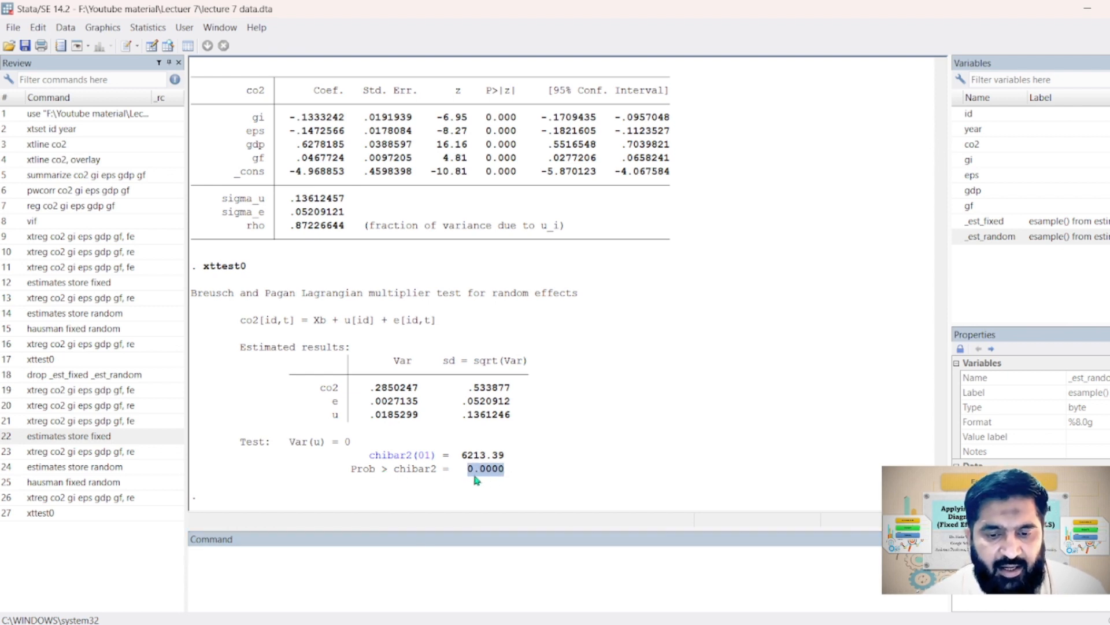
# Write the unexecuted command-line note "H0: simple OLS model is acceptable, H1: random effect model is acceptable."
pyautogui.click(355, 570)
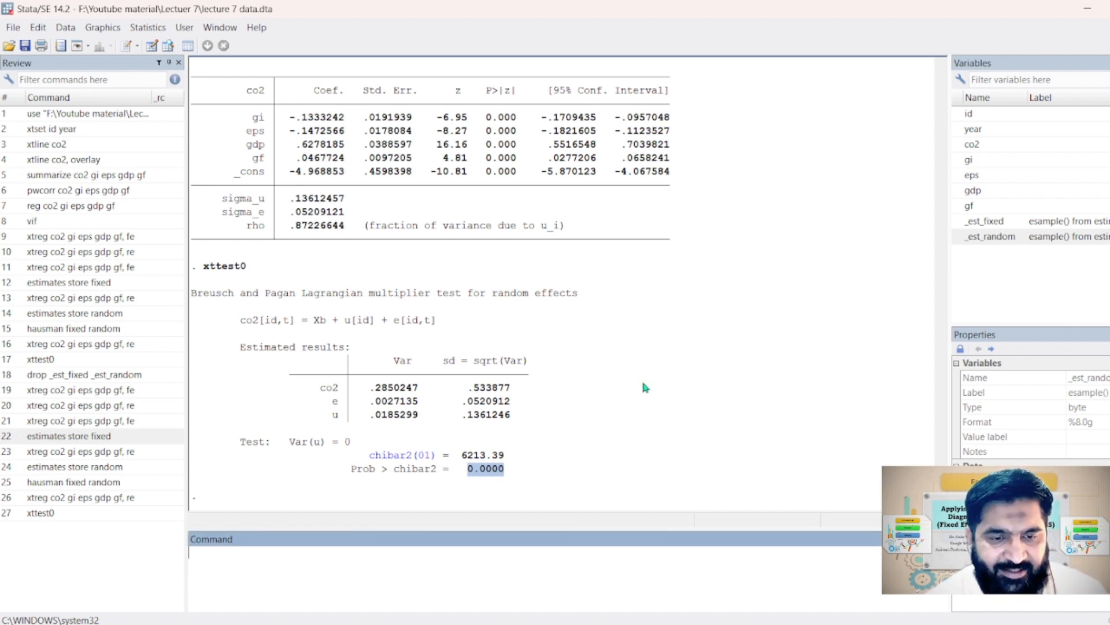
pyautogui.write('h')
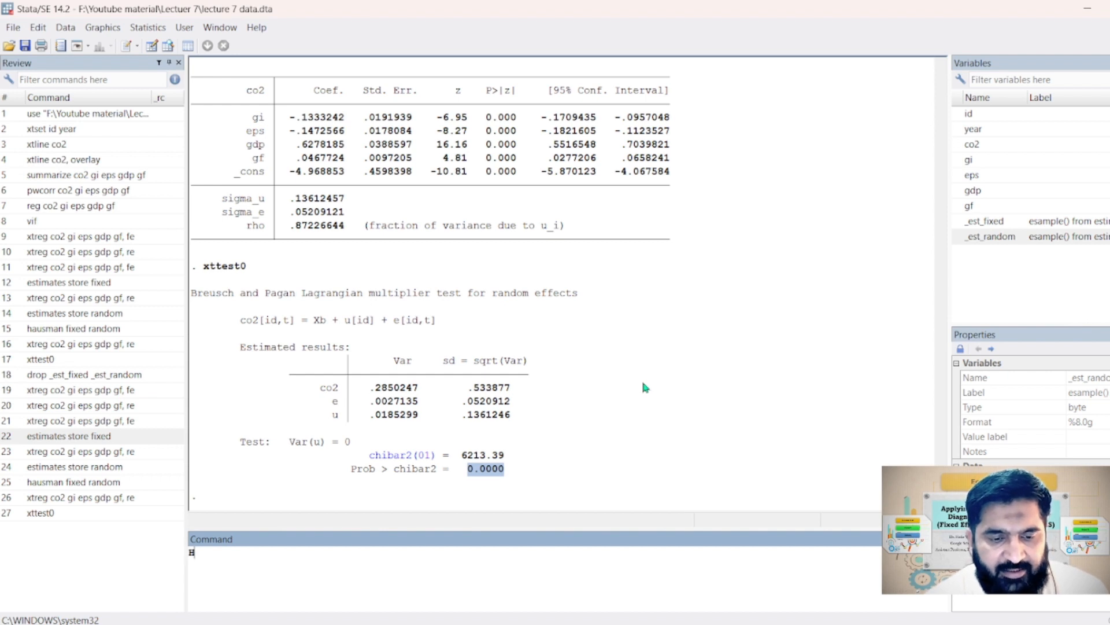
pyautogui.write('0')
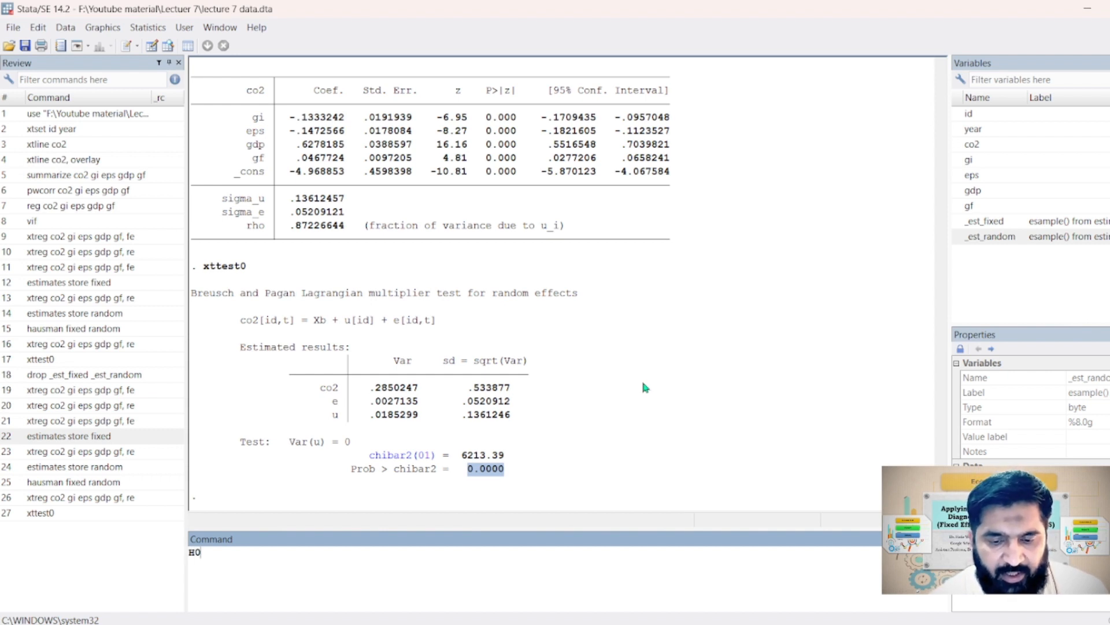
pyautogui.write(':')
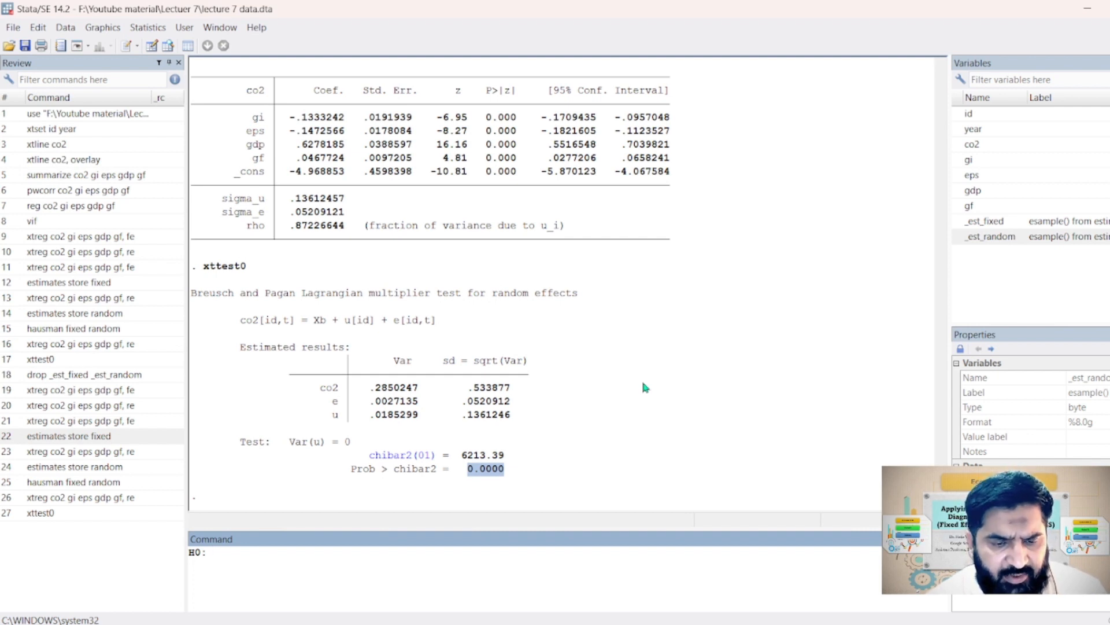
pyautogui.write(' simple R')
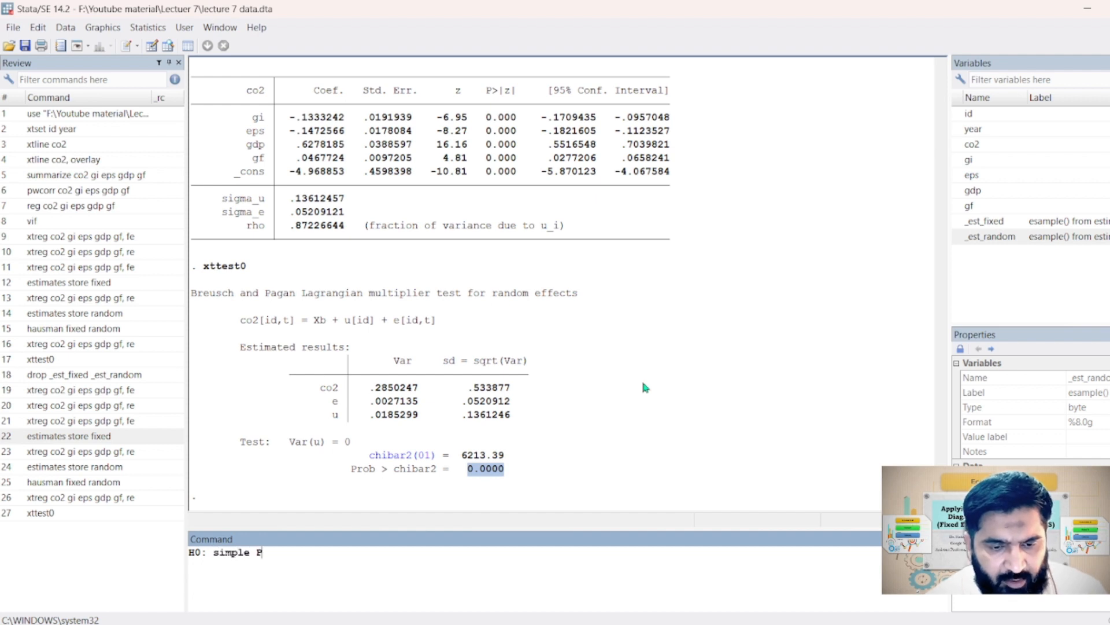
pyautogui.press('BackSpace')
pyautogui.write('OLS ')
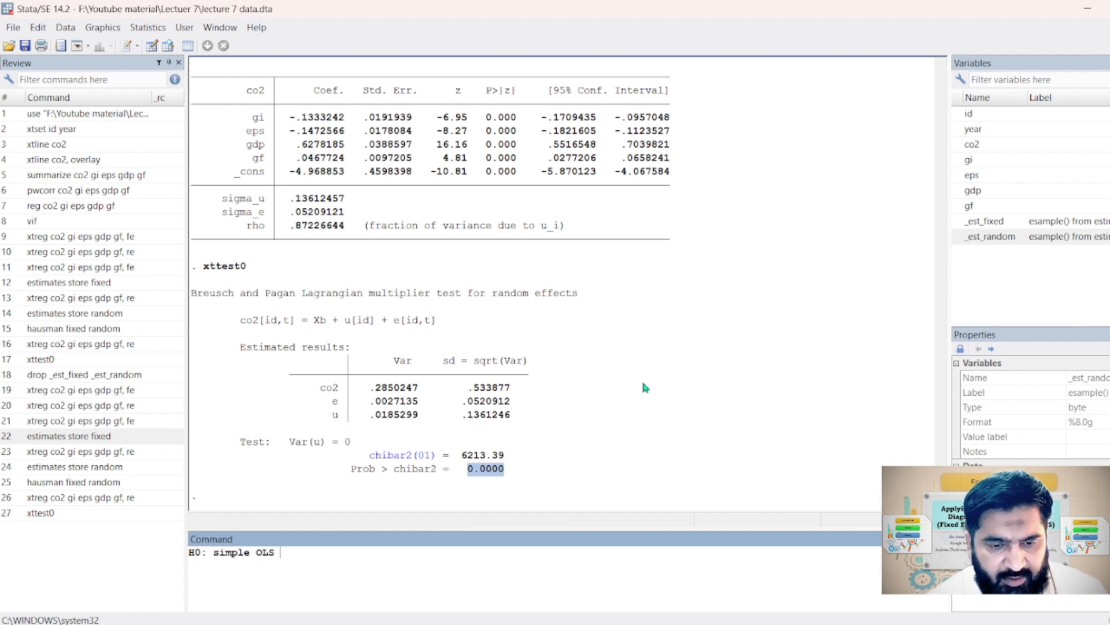
pyautogui.write('model is accepto')
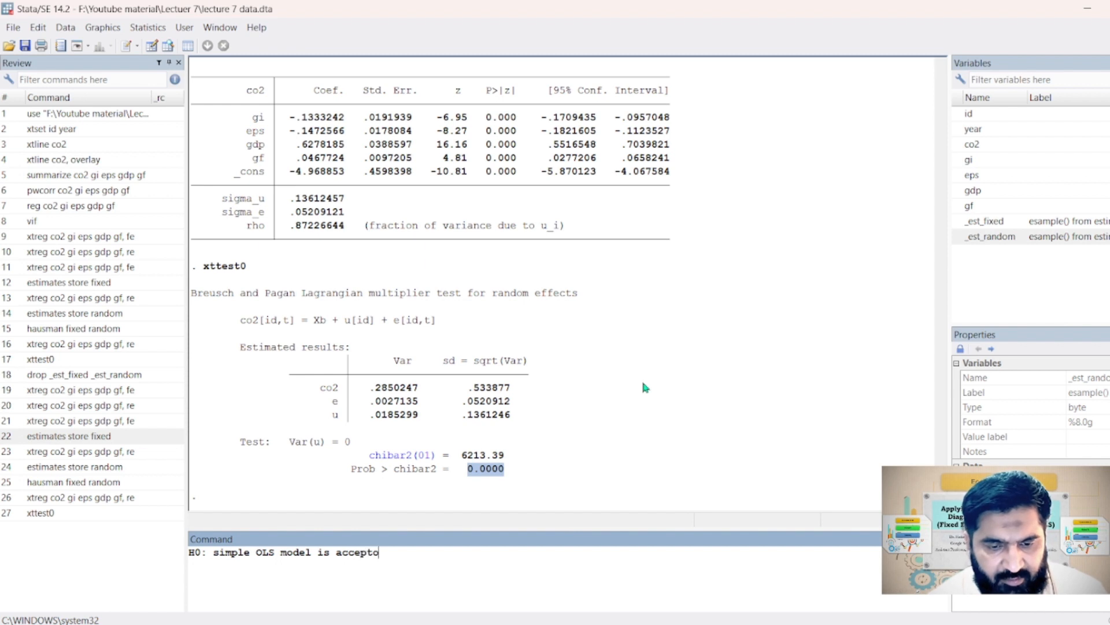
pyautogui.press('BackSpace')
pyautogui.write('able')
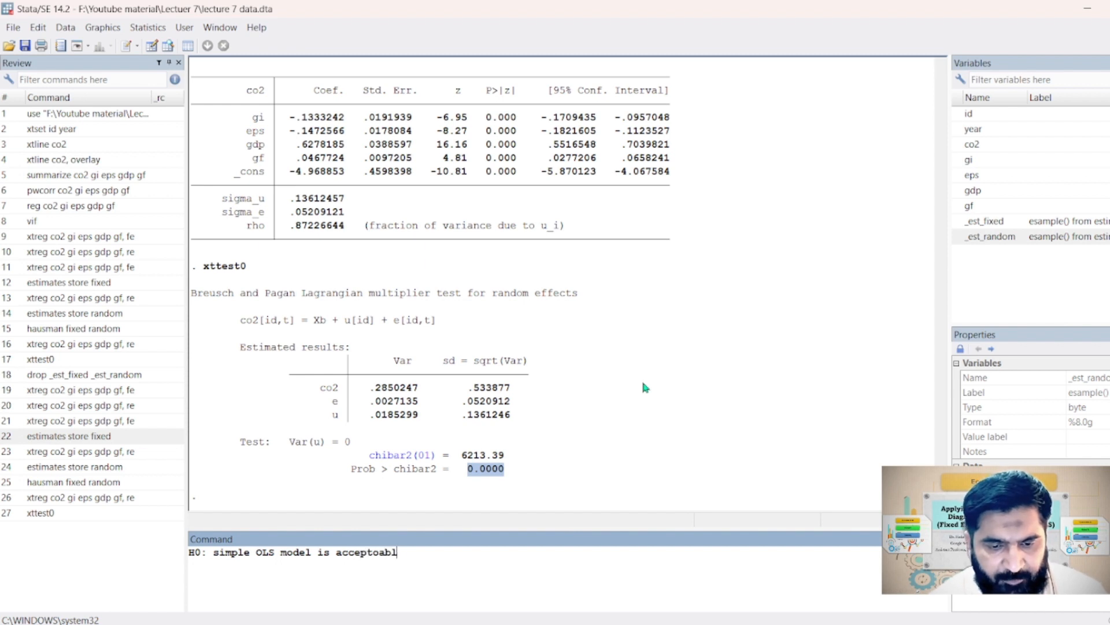
pyautogui.press('BackSpace')
pyautogui.press('BackSpace')
pyautogui.press('BackSpace')
pyautogui.press('BackSpace')
pyautogui.write('able, ')
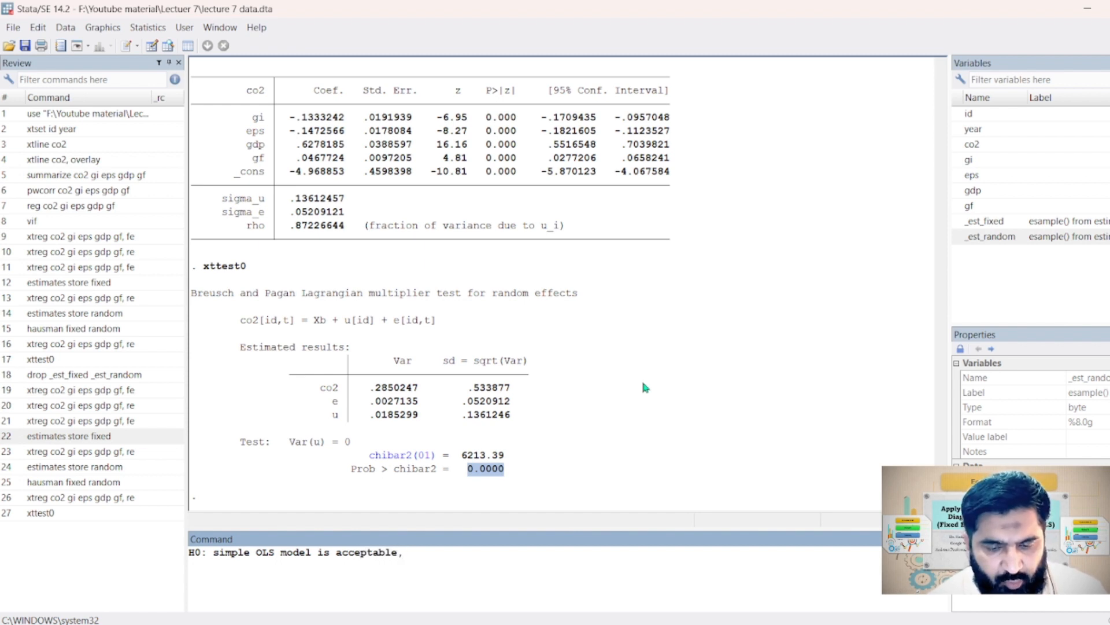
pyautogui.write('H1:')
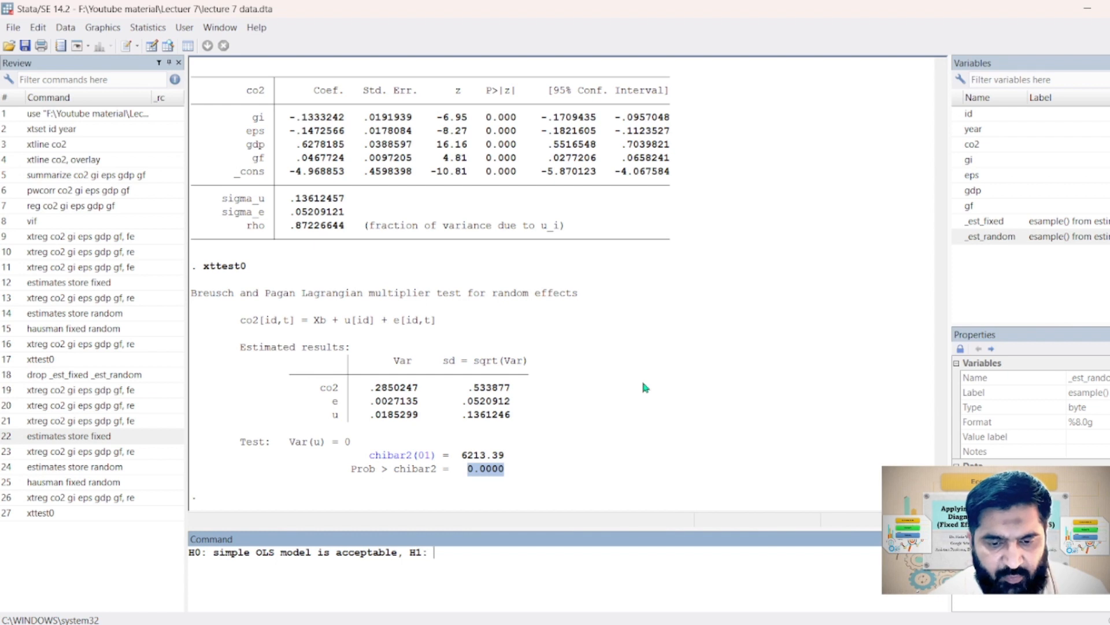
pyautogui.write('rand')
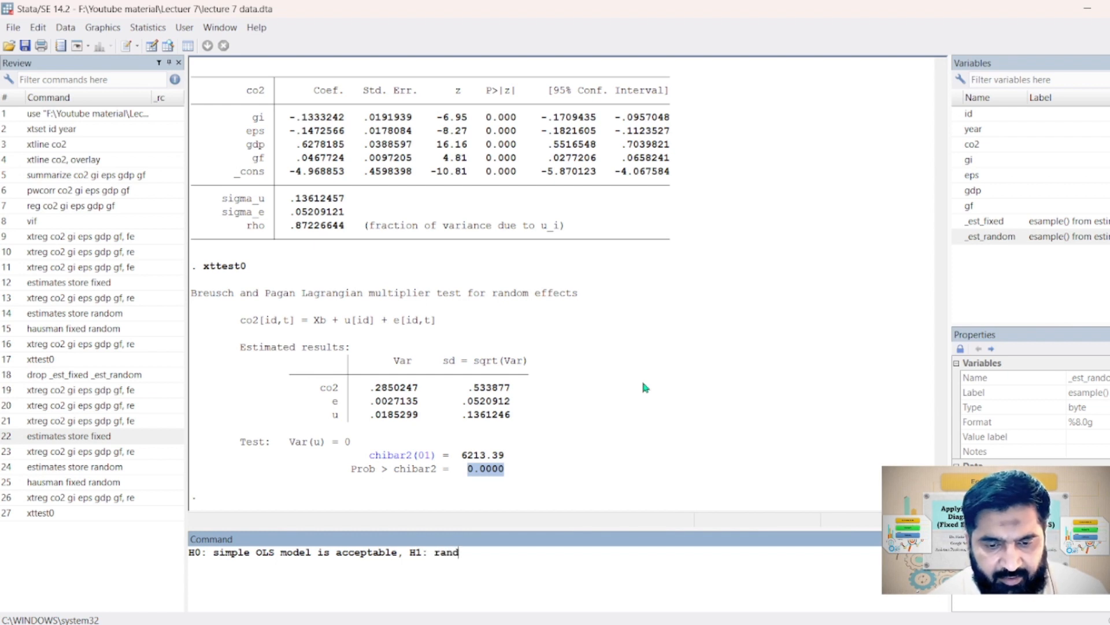
pyautogui.write('om effect mo')
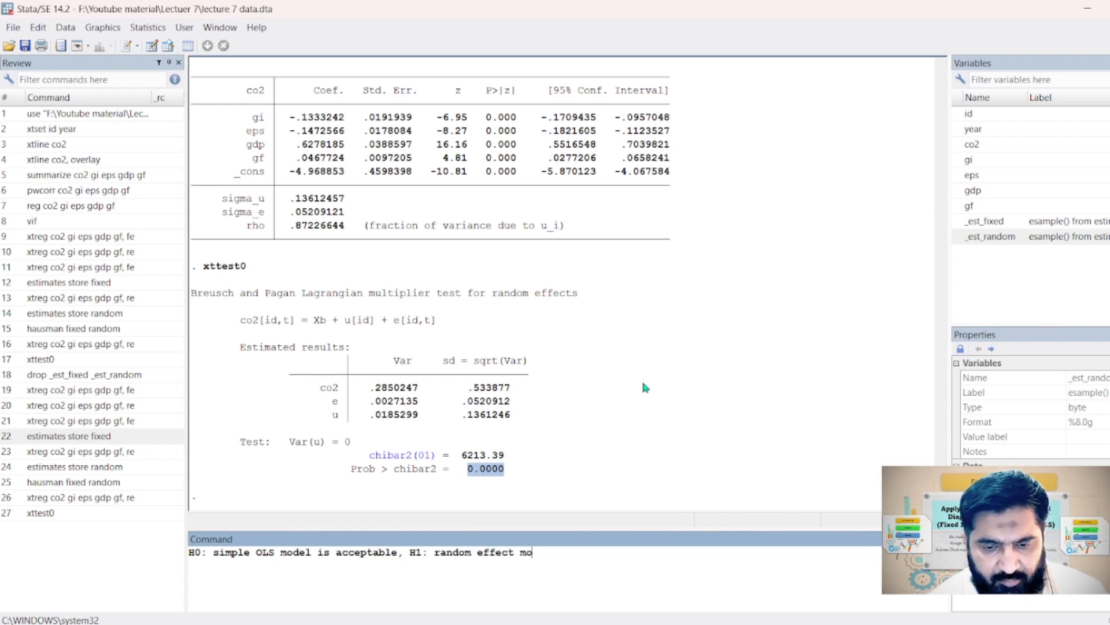
pyautogui.write('del is accepta')
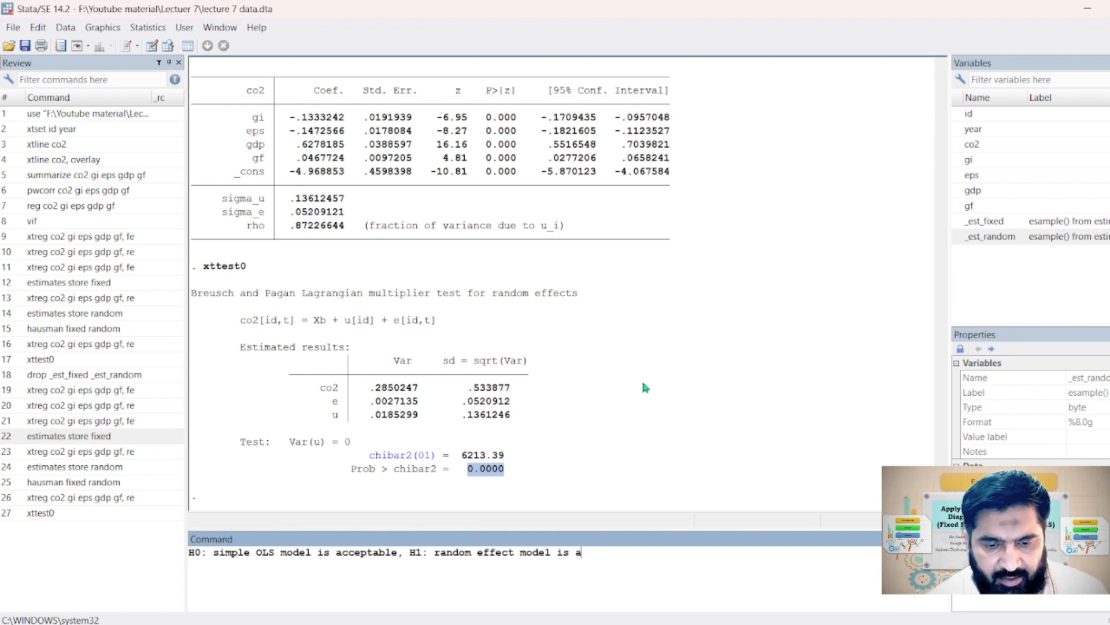
pyautogui.write('ble.')
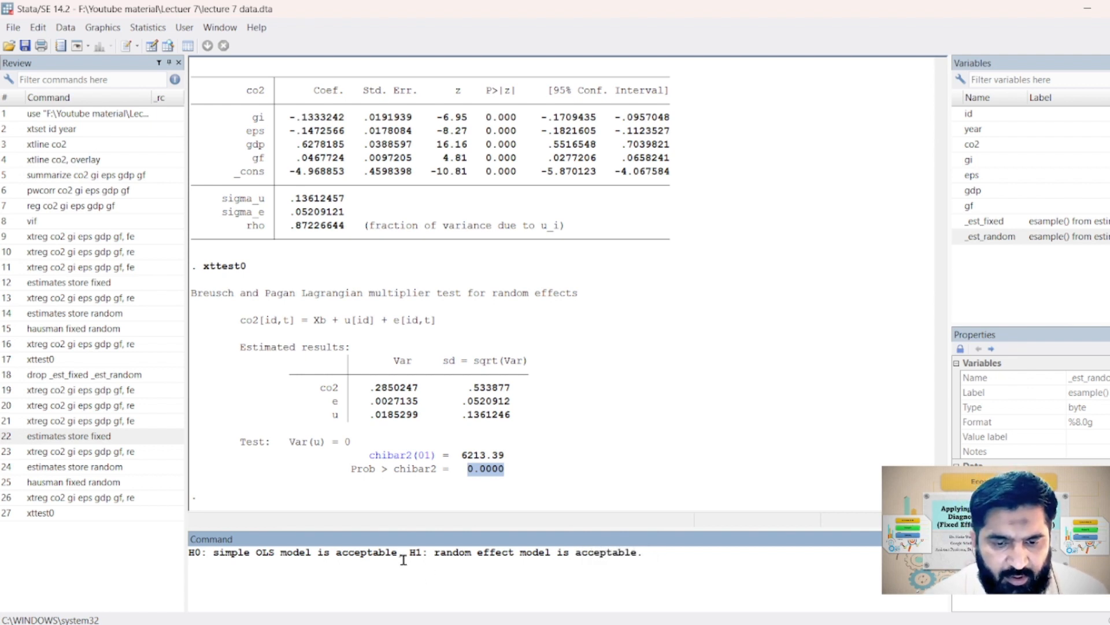
# Check the H0 and H1 statements in the note against the Prob > chibar2 value of the Breusch-Pagan test
pyautogui.moveTo(409, 553); pyautogui.dragTo(428, 553)
pyautogui.click(473, 483)
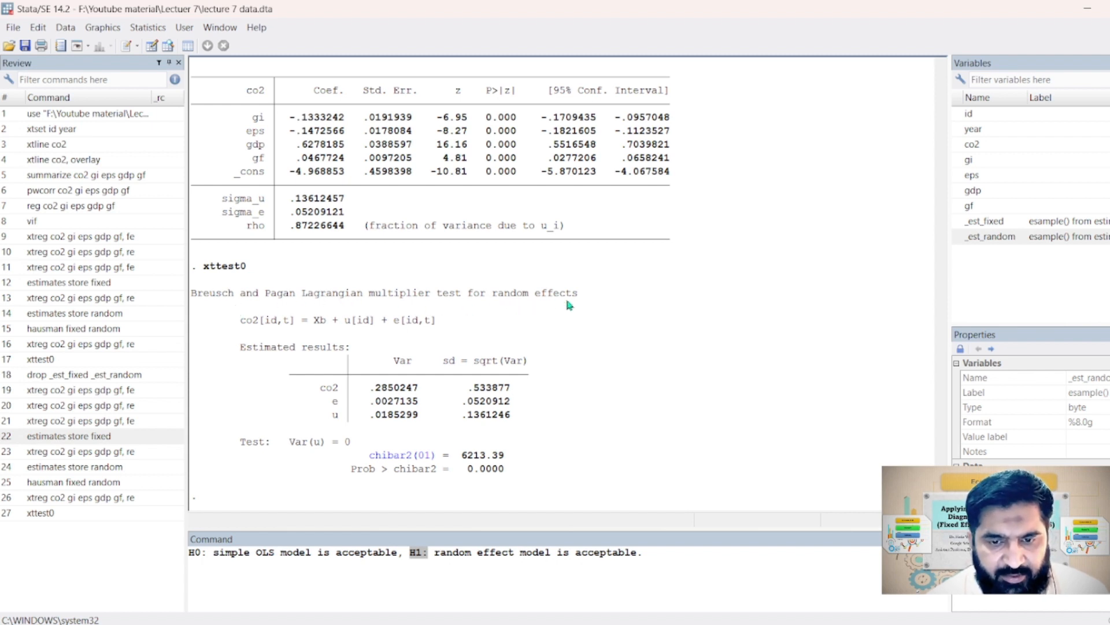
pyautogui.moveTo(466, 472); pyautogui.dragTo(505, 471)
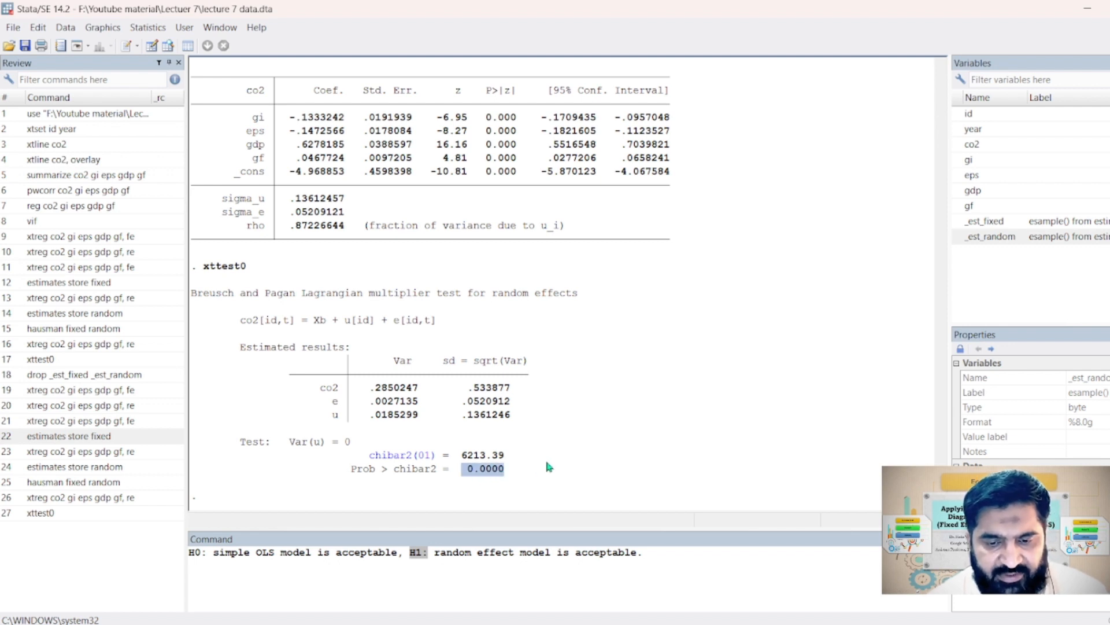
pyautogui.click(463, 566)
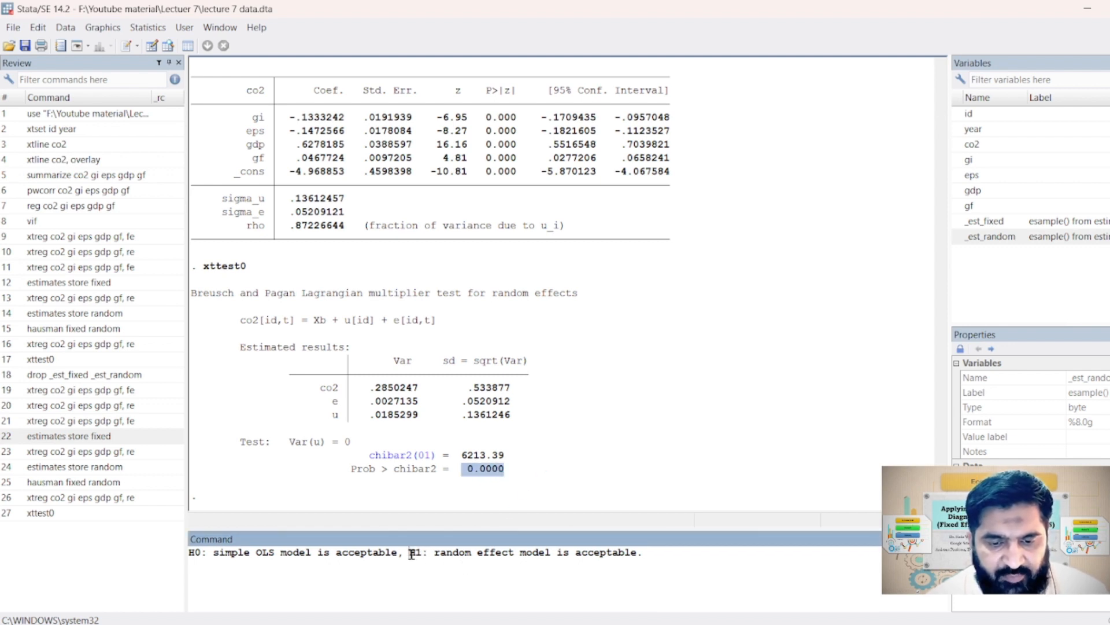
pyautogui.moveTo(412, 554); pyautogui.dragTo(423, 554)
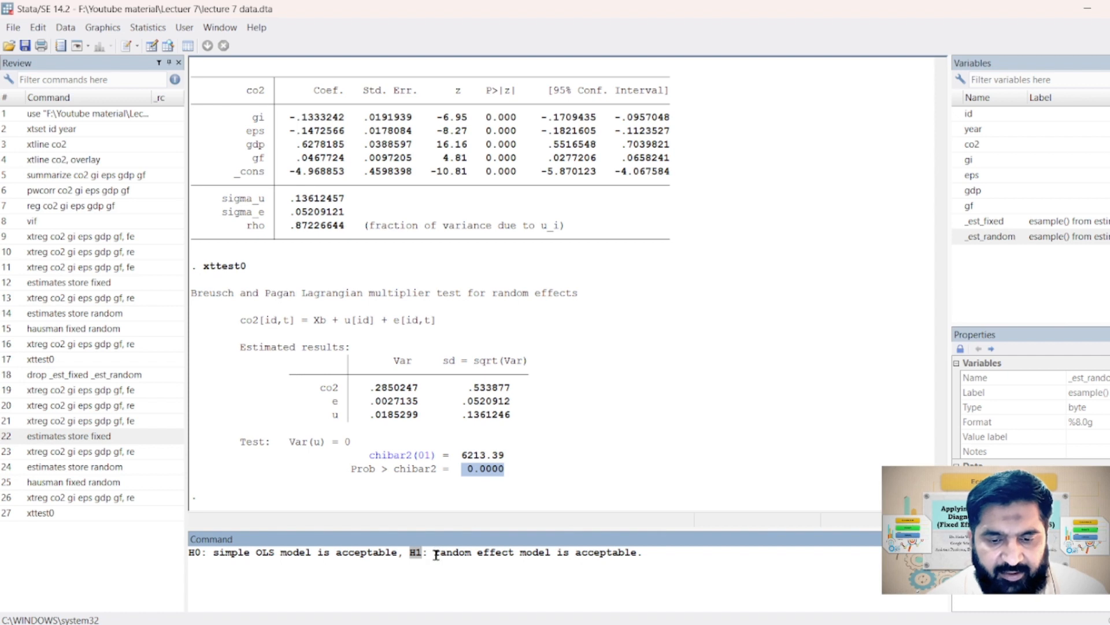
pyautogui.moveTo(437, 552); pyautogui.dragTo(645, 555)
pyautogui.click(645, 555)
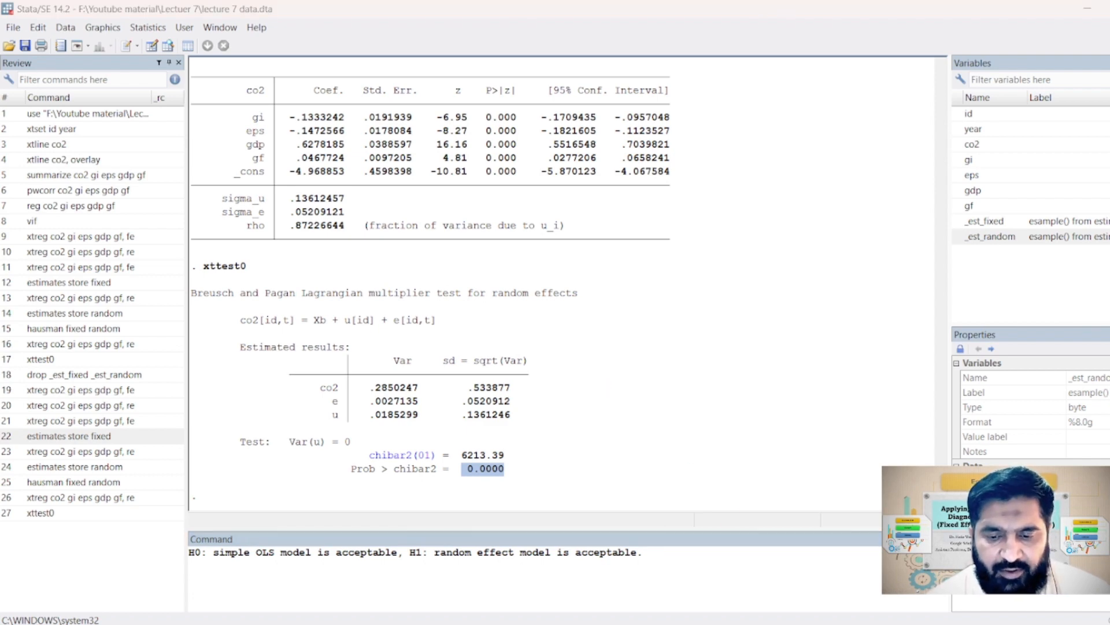
# Switch to the Lecture 7 presentation in PowerPoint
pyautogui.hotkey('alt', 'Tab')
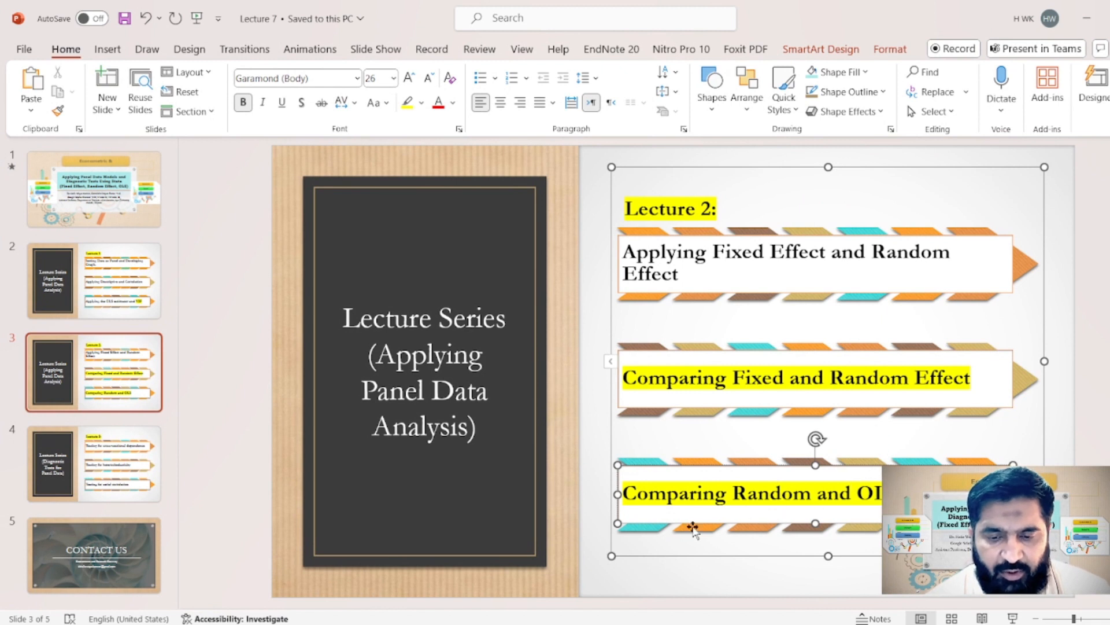